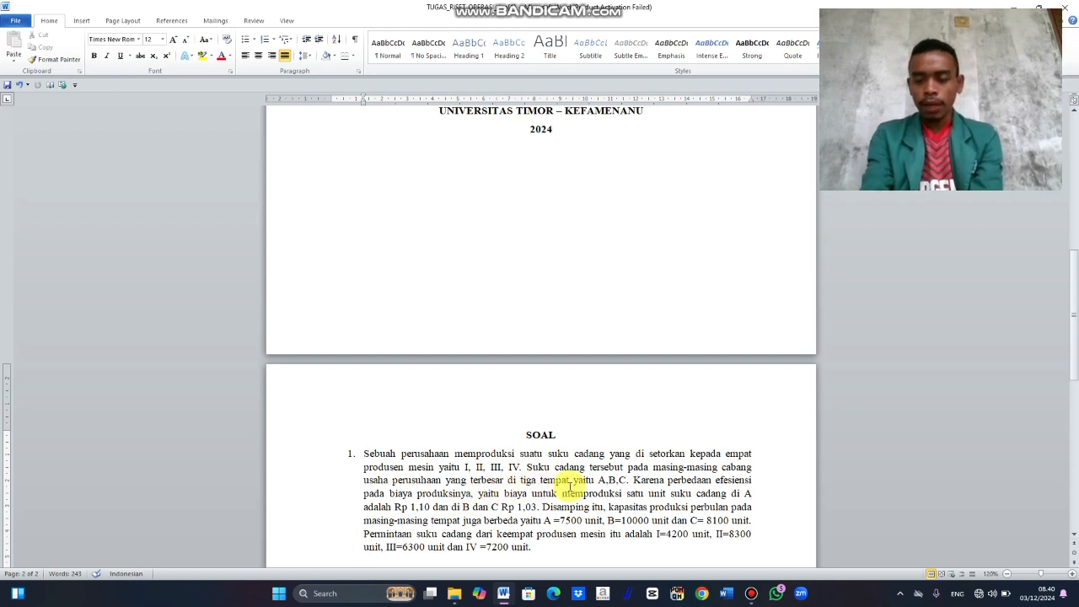
# Step: Read the transportation problem under SOAL, including the capacities, demands, cost table and final question
pyautogui.press('Down')
pyautogui.press('Down')
pyautogui.press('Down')
pyautogui.press('Down')
pyautogui.press('Down')
pyautogui.press('Down')
pyautogui.press('Down')
pyautogui.press('Down')
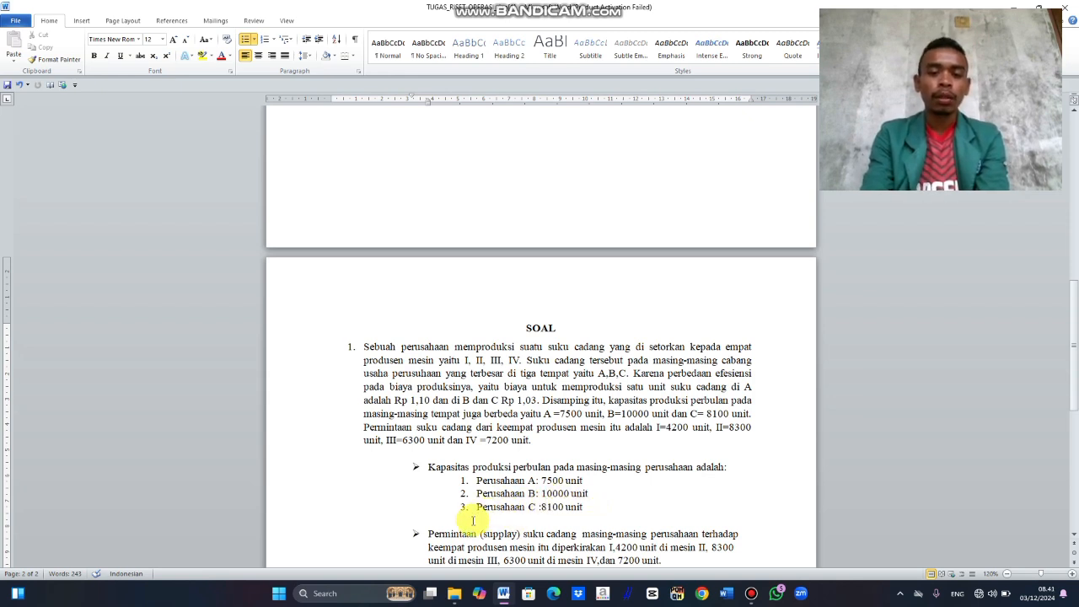
pyautogui.scroll(-2, 524, 514)
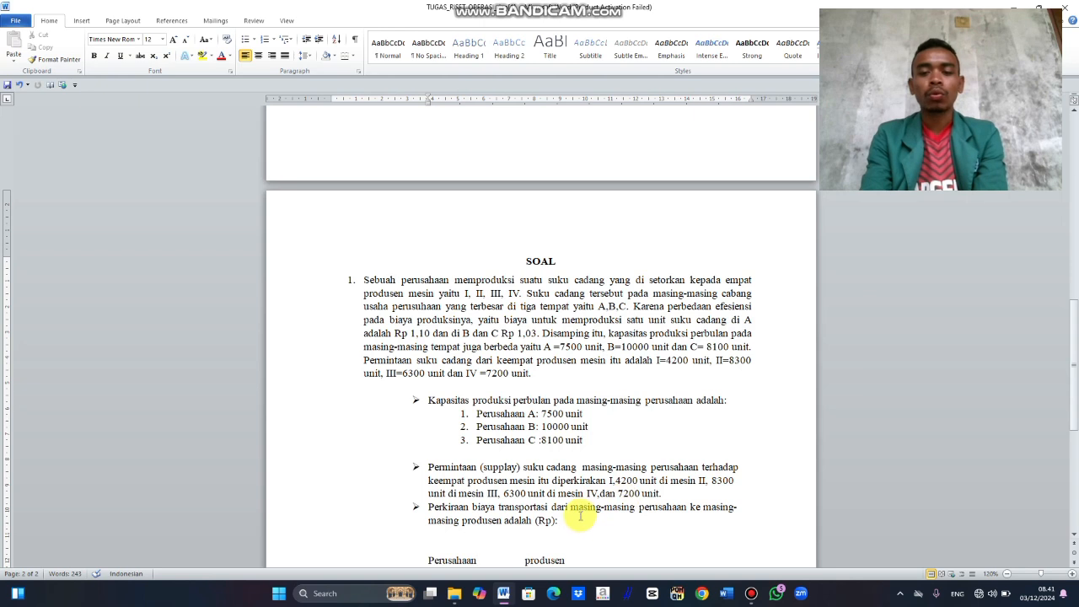
pyautogui.scroll(-1, 497, 531)
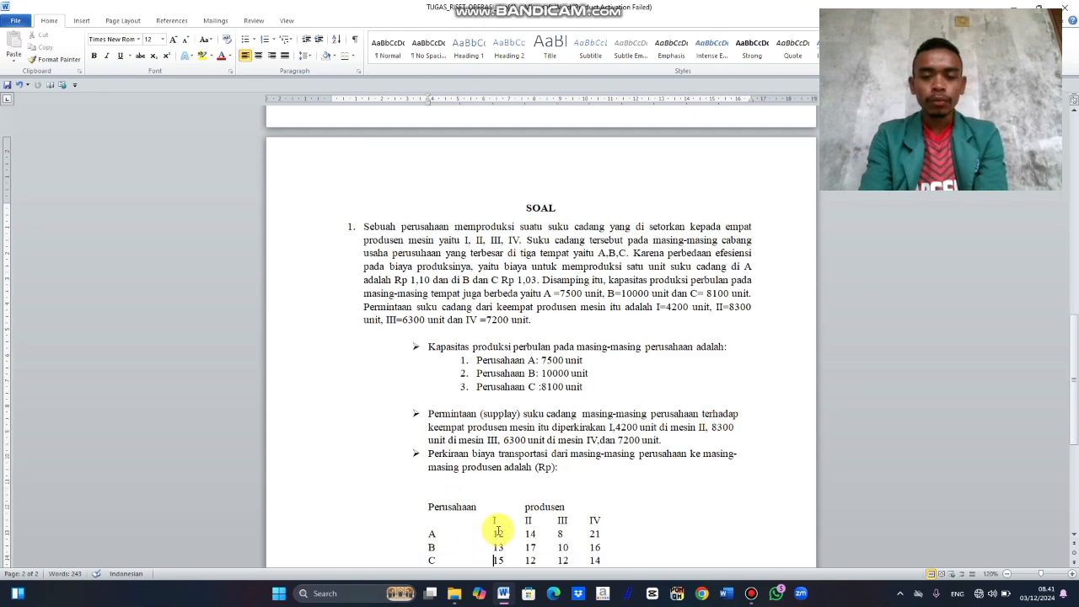
pyautogui.scroll(-1, 498, 531)
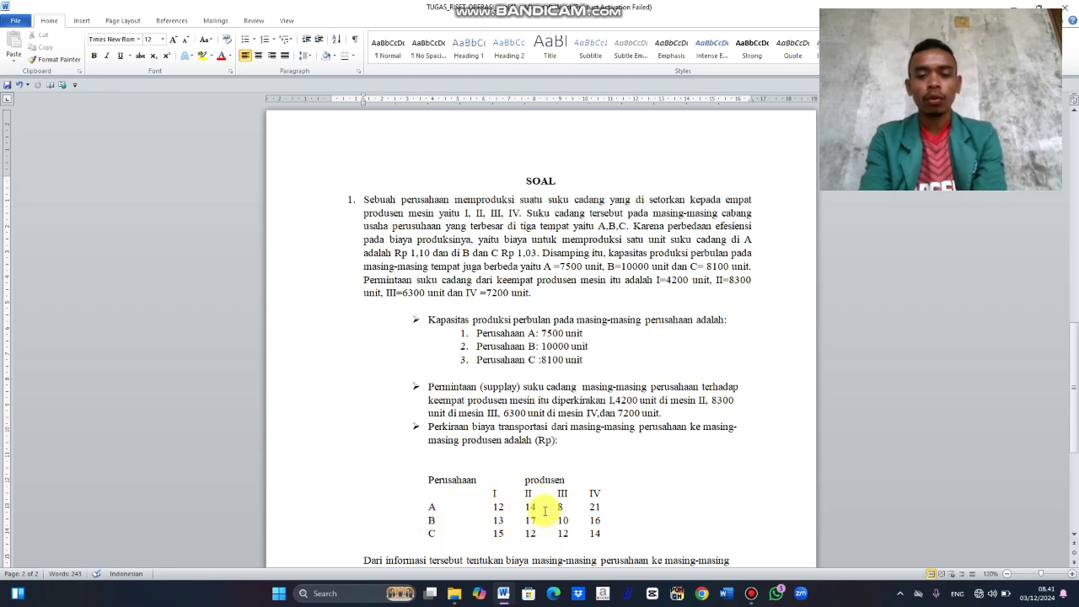
pyautogui.press('Down')
pyautogui.press('Down')
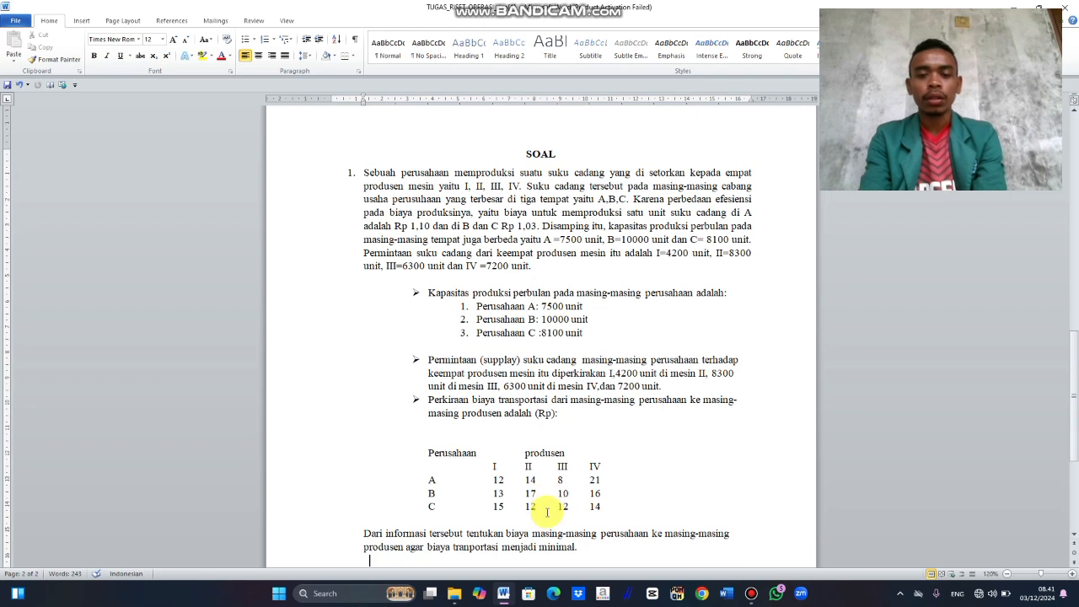
pyautogui.press('Down')
pyautogui.press('Down')
pyautogui.press('End')
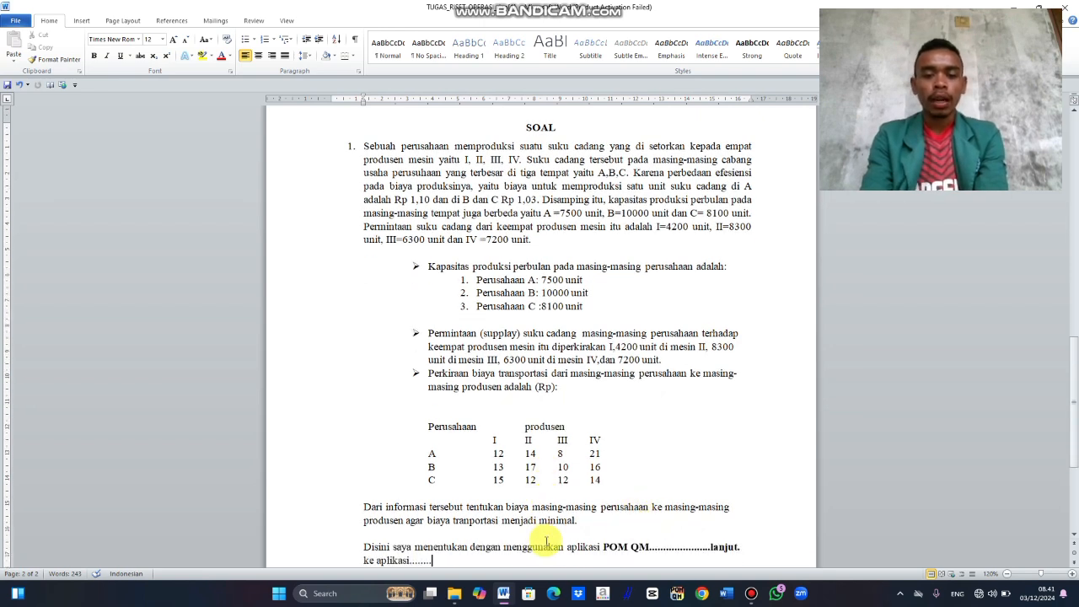
# Step: Switch to QM for Windows, dismiss the Quick Start Instructions and start a new Transportation data set
pyautogui.click(679, 597)
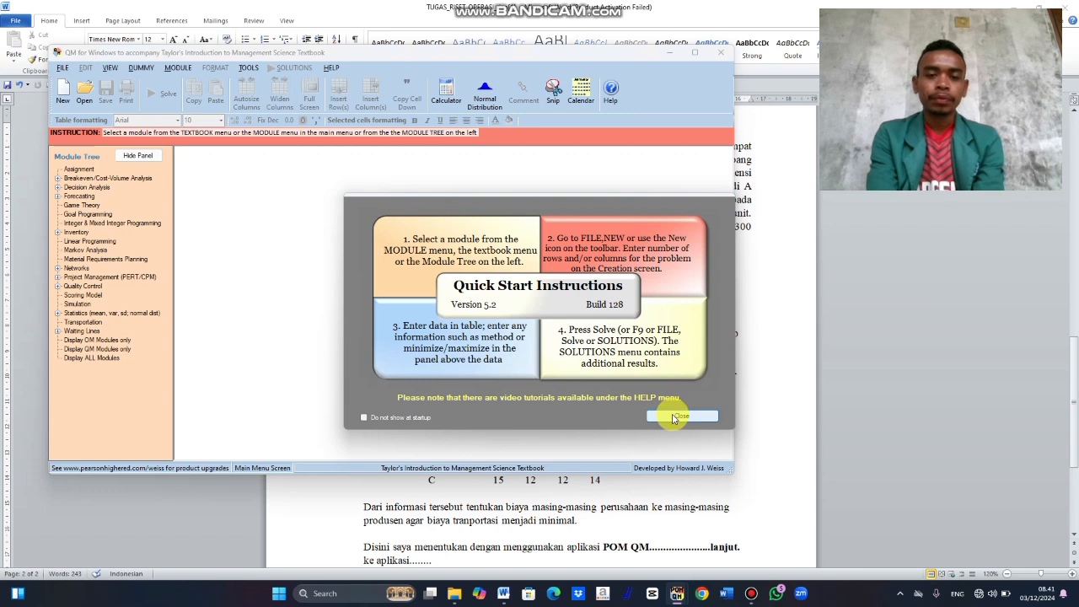
pyautogui.click(679, 416)
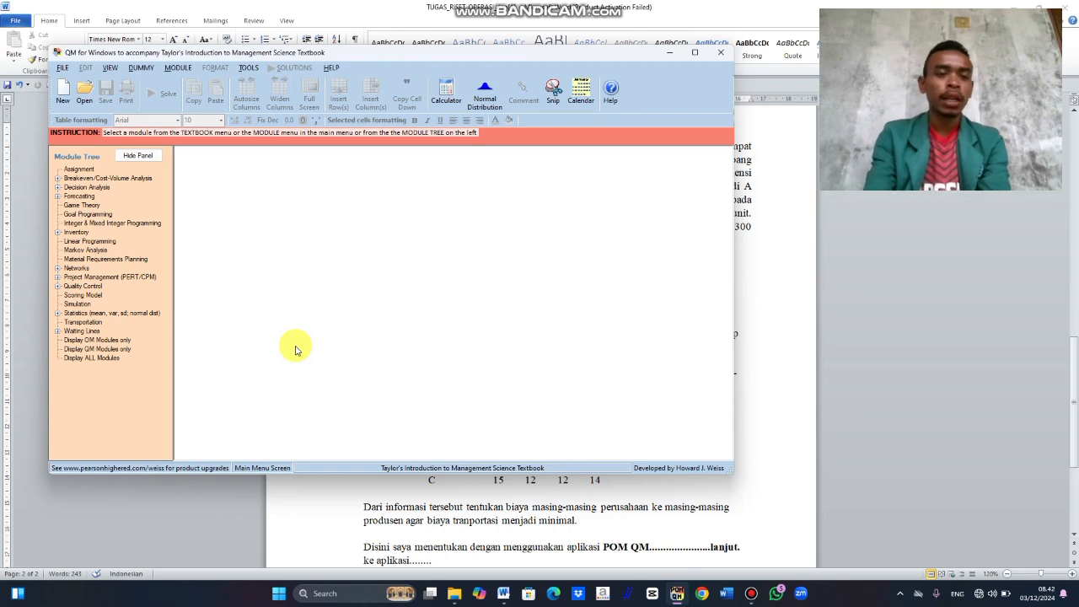
pyautogui.click(83, 322)
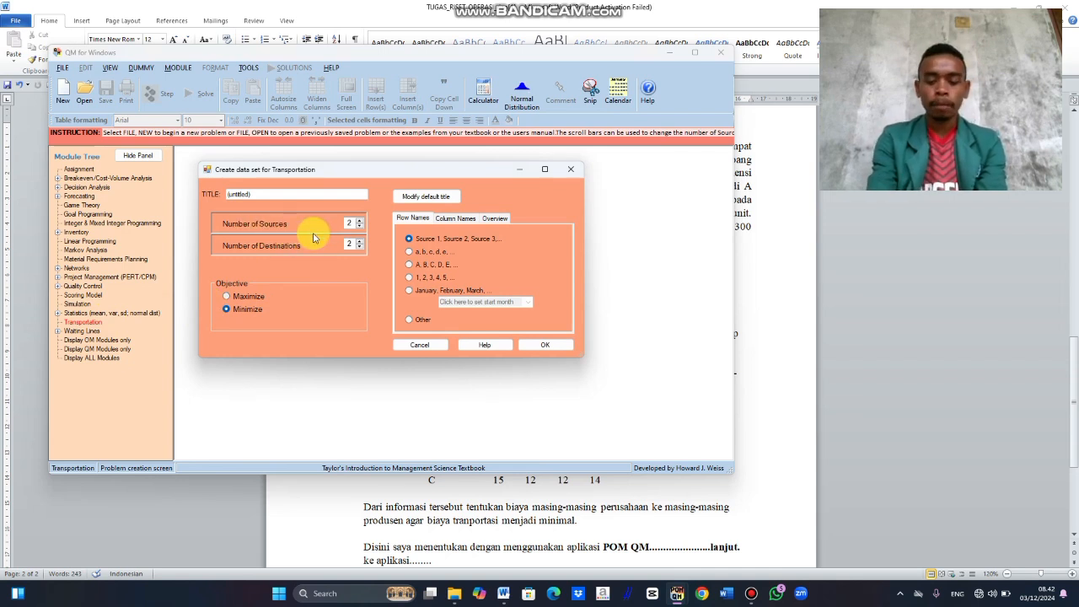
# Step: Create the transportation data set with 3 sources, 4 destinations and row names in the A, B, C, D, E style
pyautogui.click(359, 220)
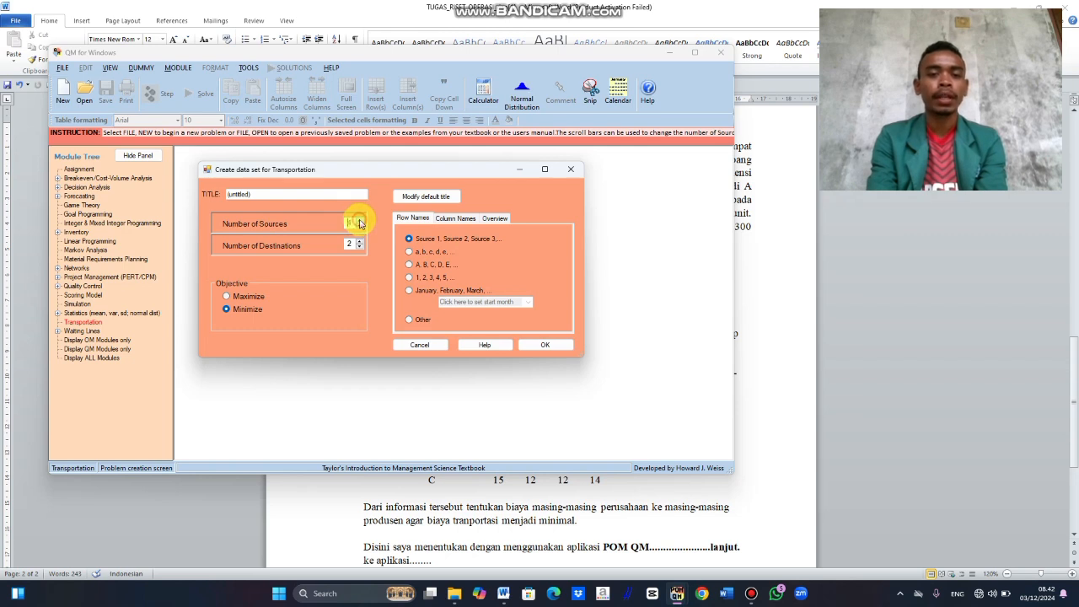
pyautogui.click(359, 221)
pyautogui.click(360, 227)
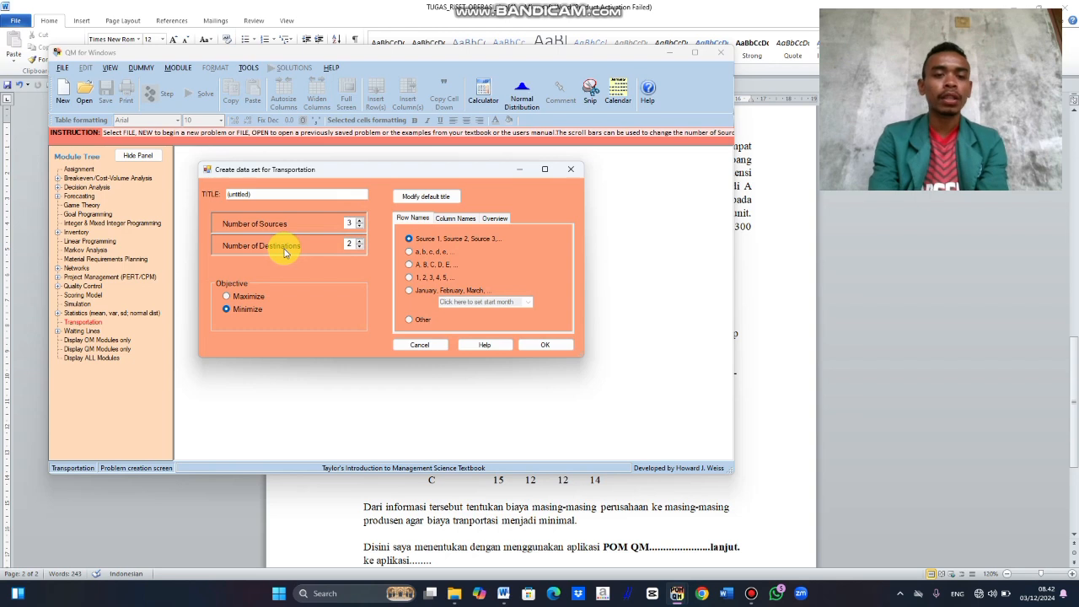
pyautogui.click(360, 243)
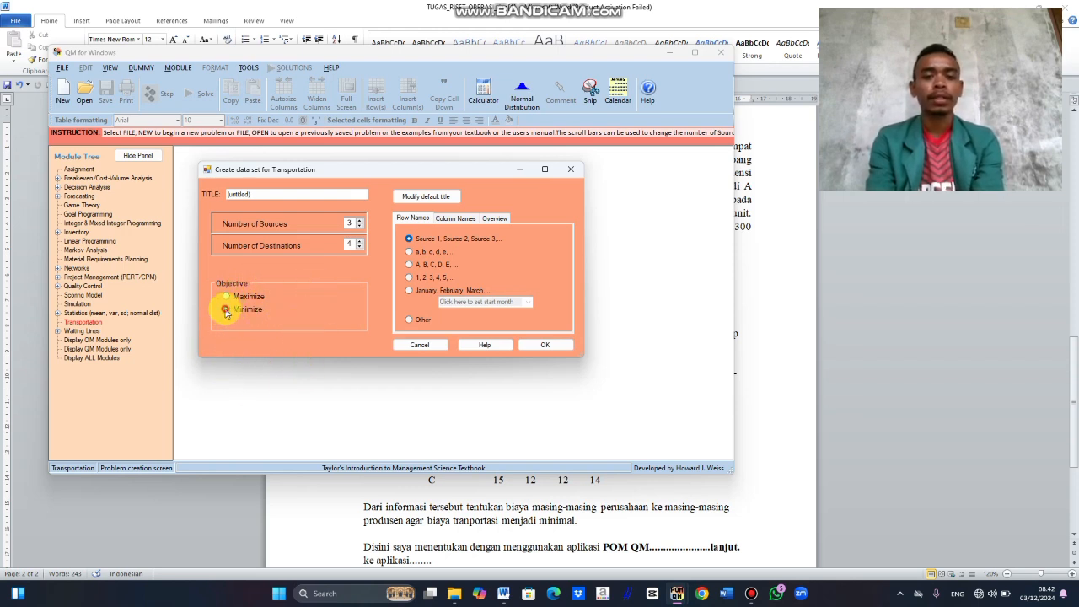
pyautogui.click(410, 266)
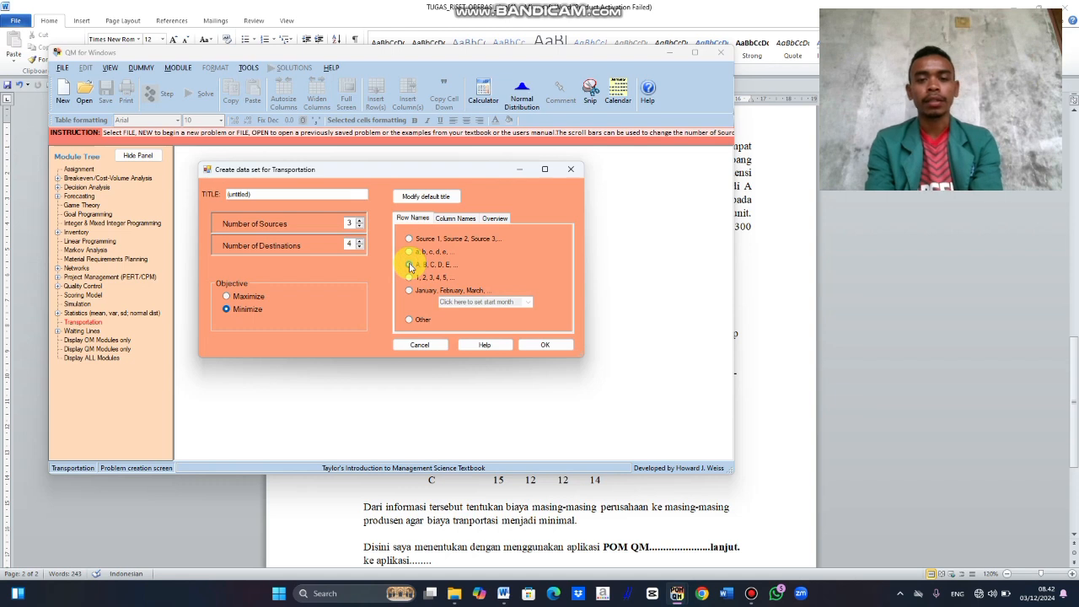
pyautogui.click(542, 345)
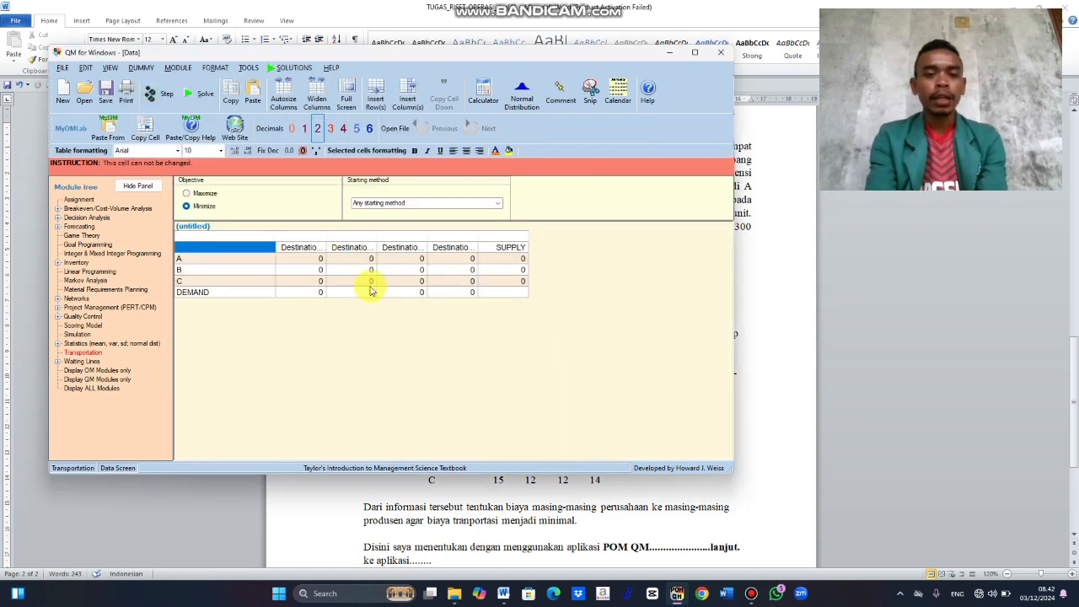
# Step: Name the four destination columns I, II, II and IV in order
pyautogui.click(311, 245)
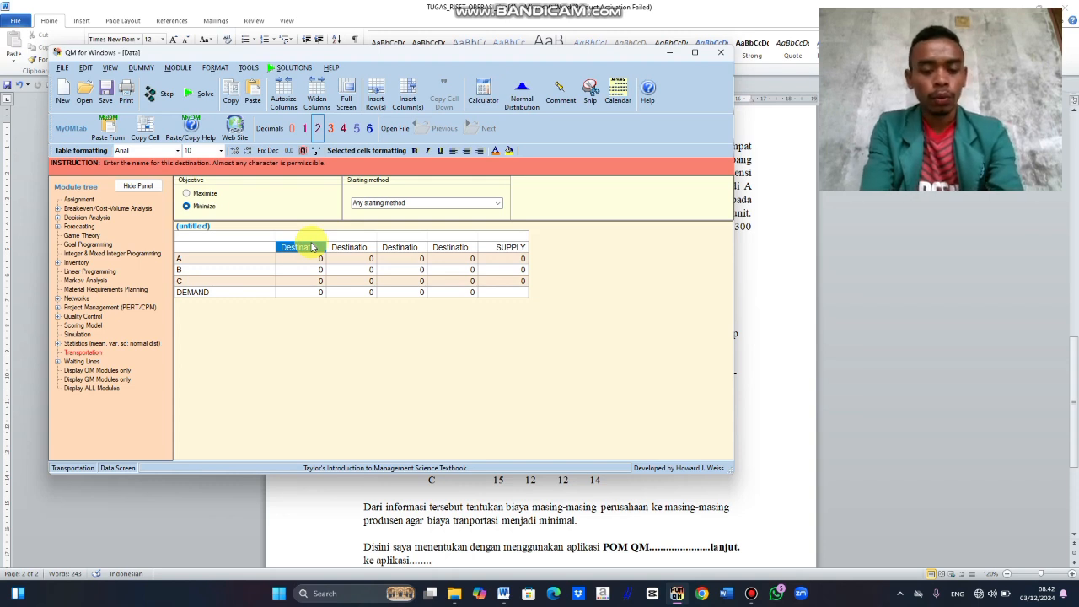
pyautogui.write('1')
pyautogui.press('Return')
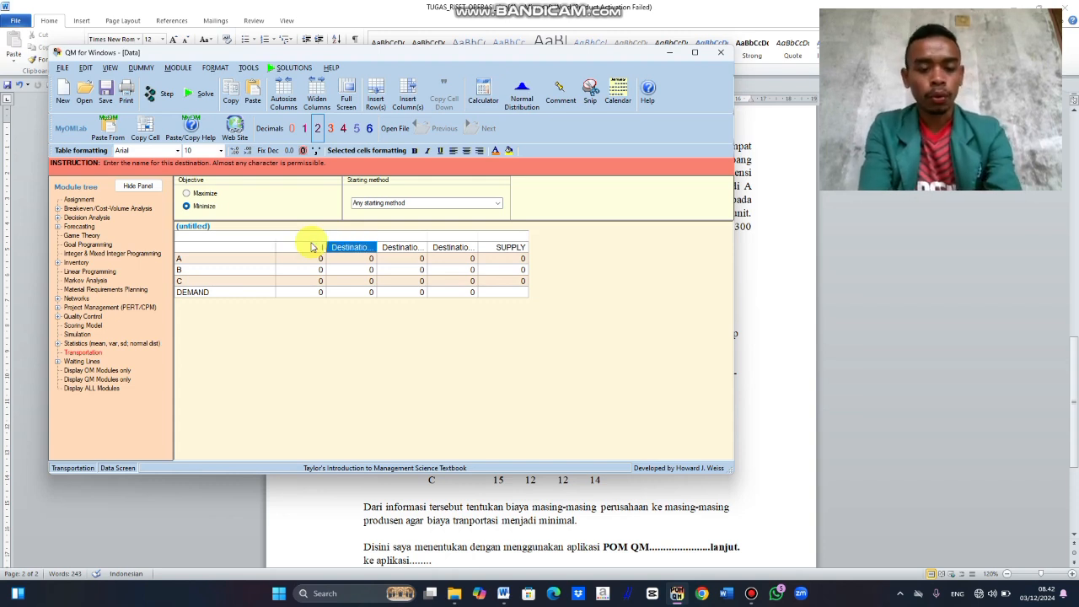
pyautogui.write('II')
pyautogui.press('Return')
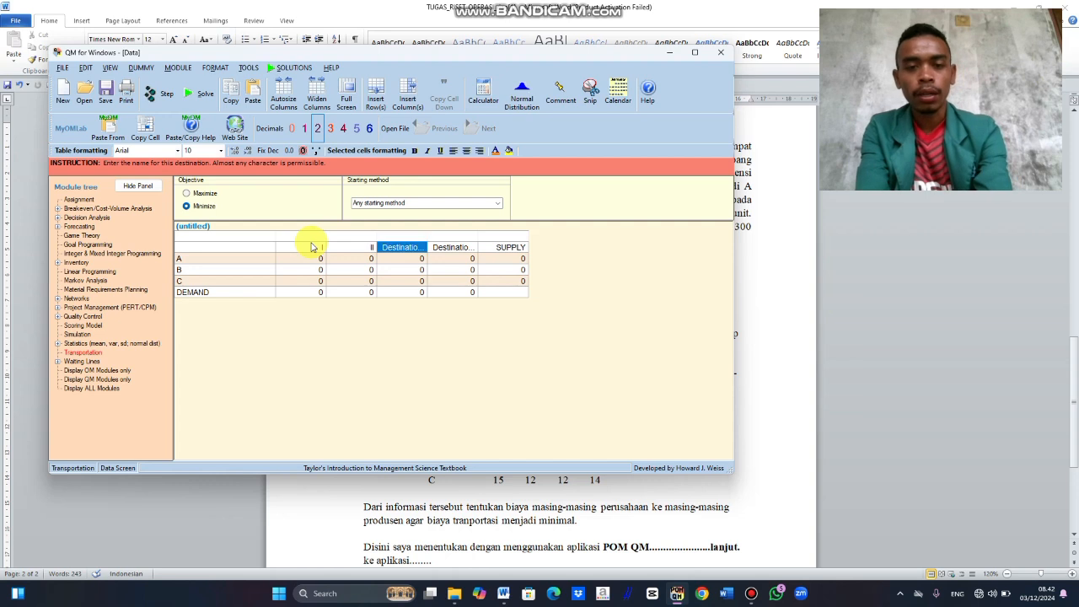
pyautogui.write('II')
pyautogui.press('Return')
pyautogui.write('I')
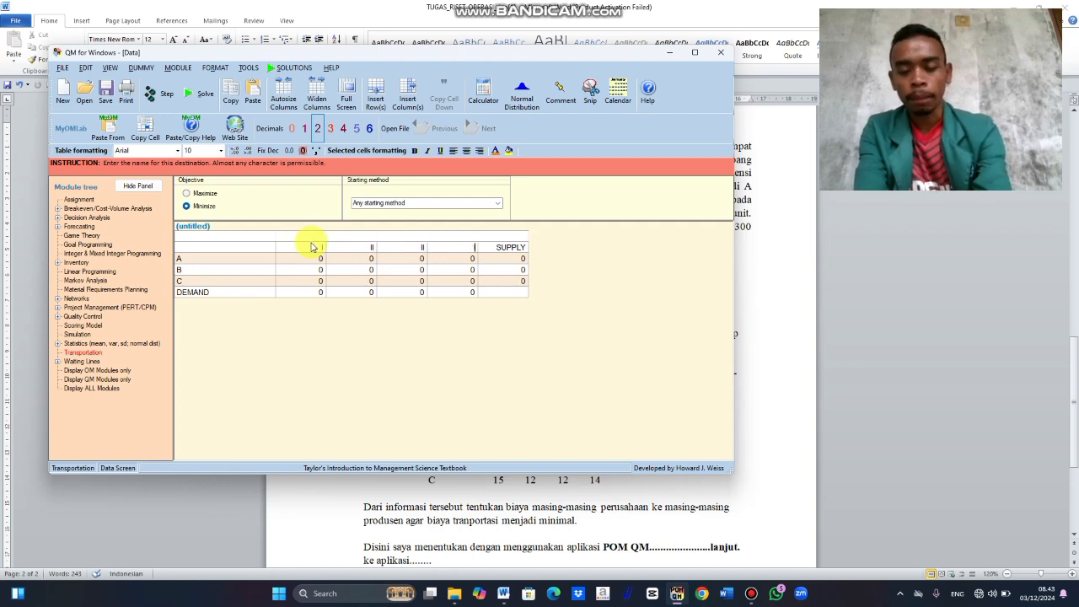
pyautogui.write('V')
pyautogui.press('Return')
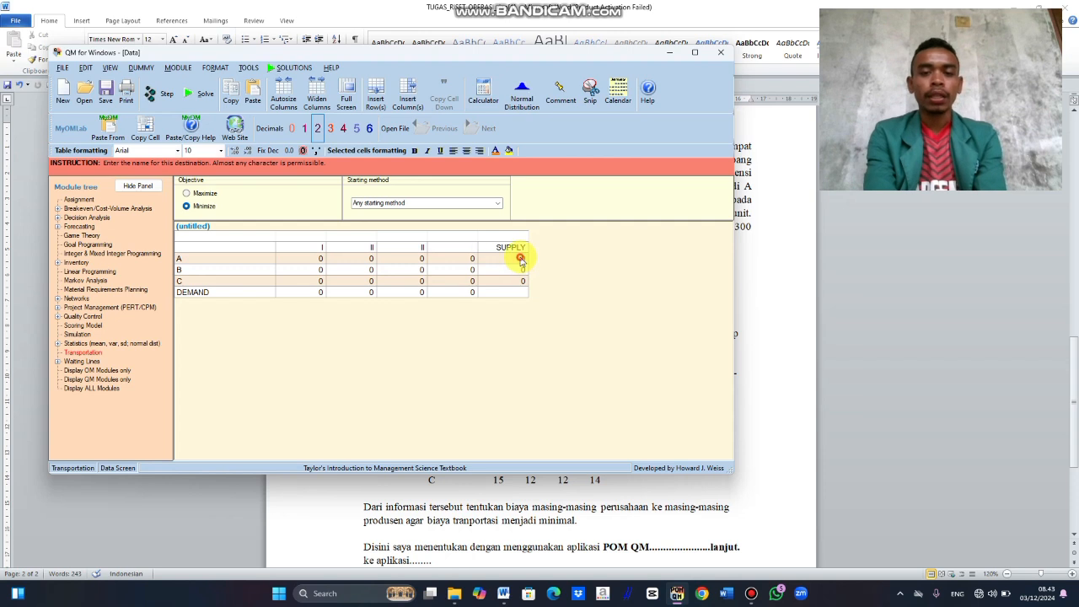
# Step: Enter the supply values 7500 for A, 10000 for B and 8300 for C
pyautogui.click(522, 260)
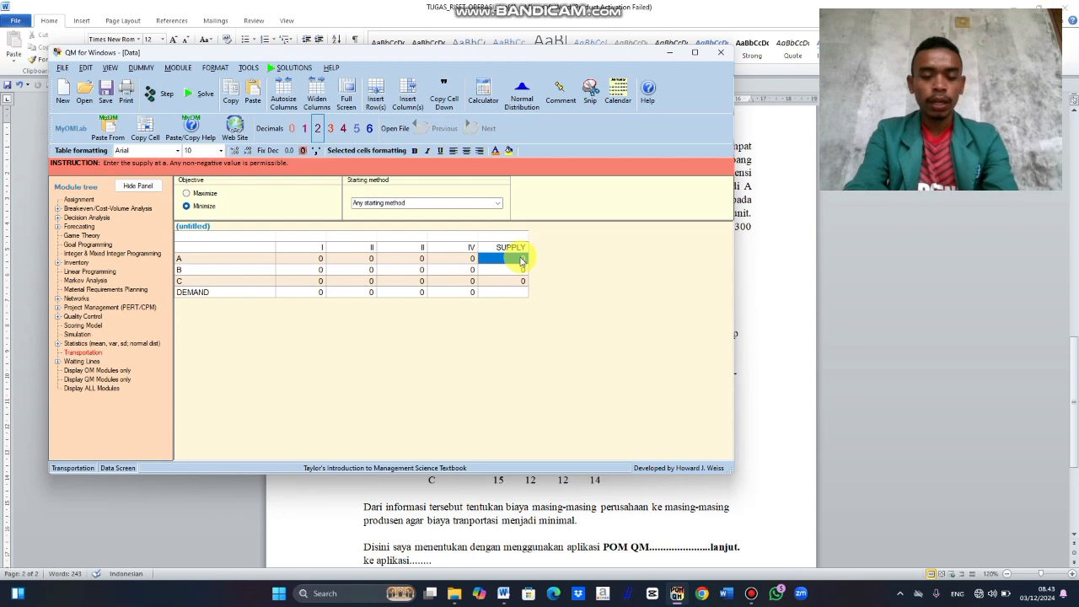
pyautogui.click(522, 260)
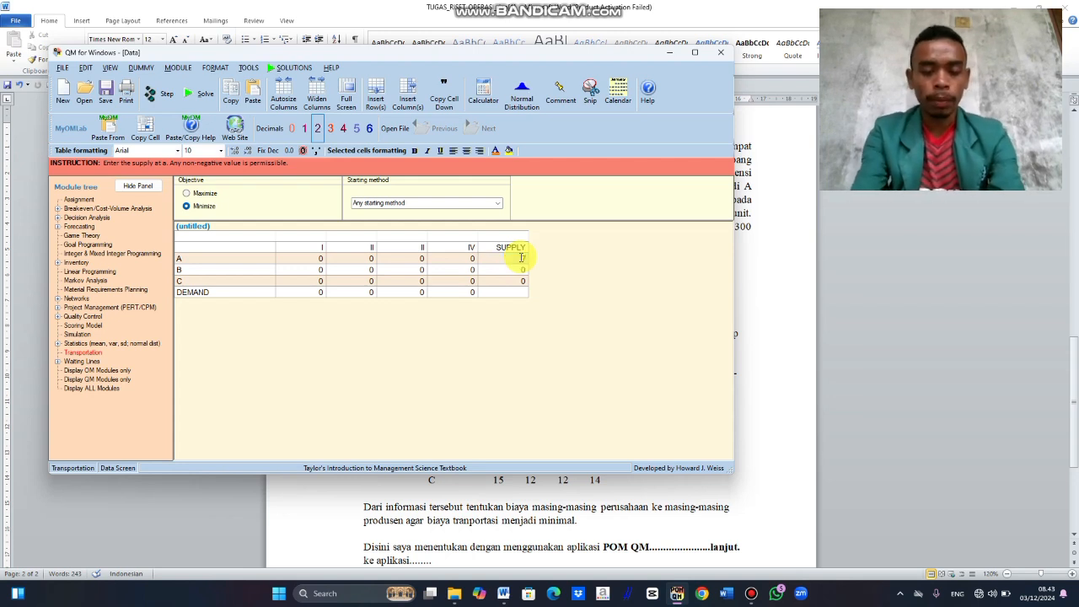
pyautogui.write('7500')
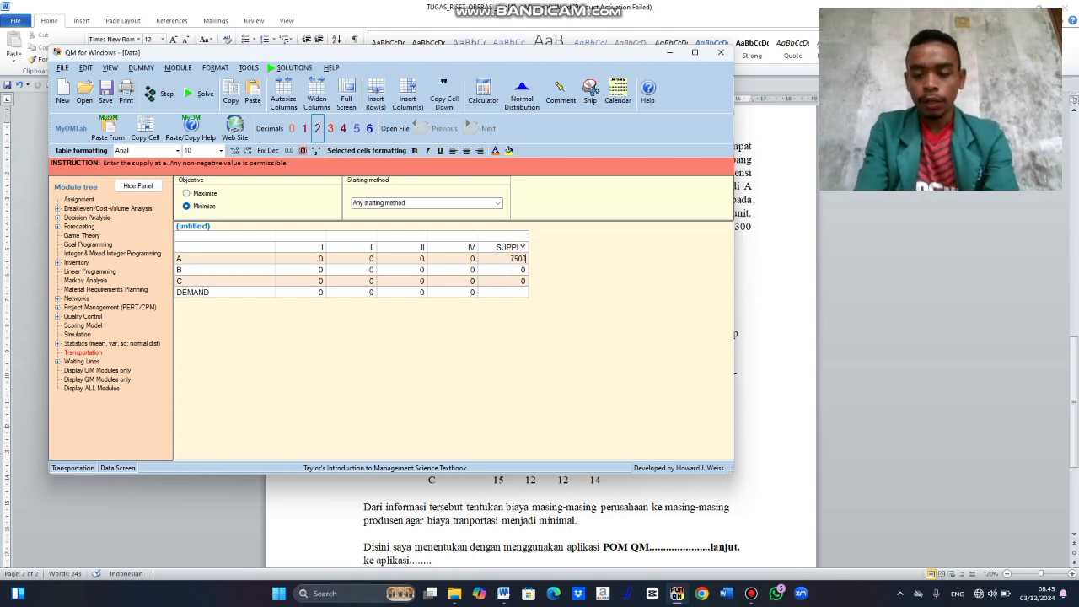
pyautogui.press('Return')
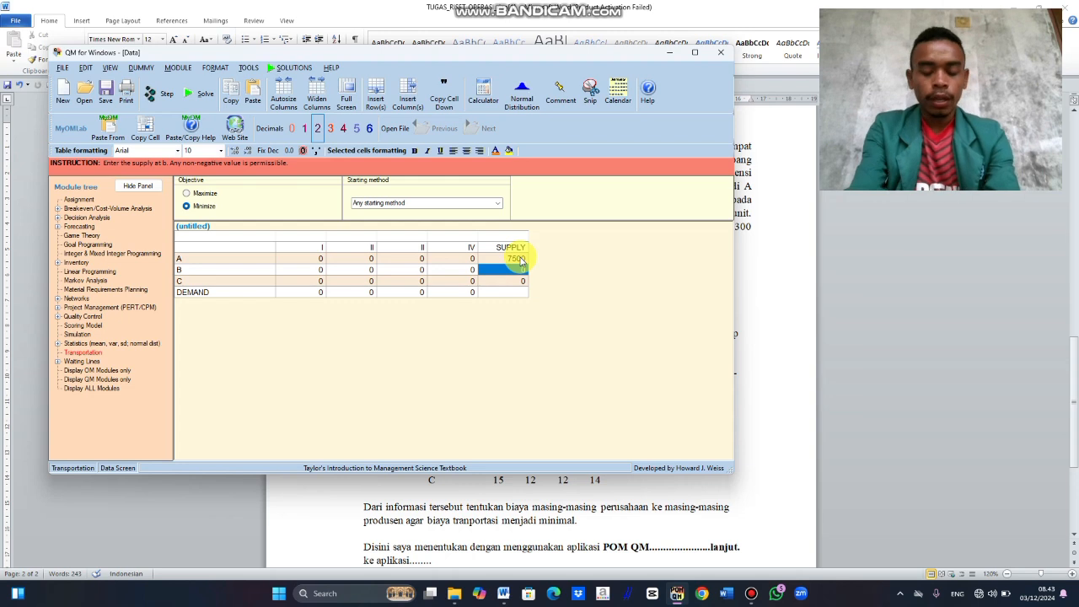
pyautogui.write('10000')
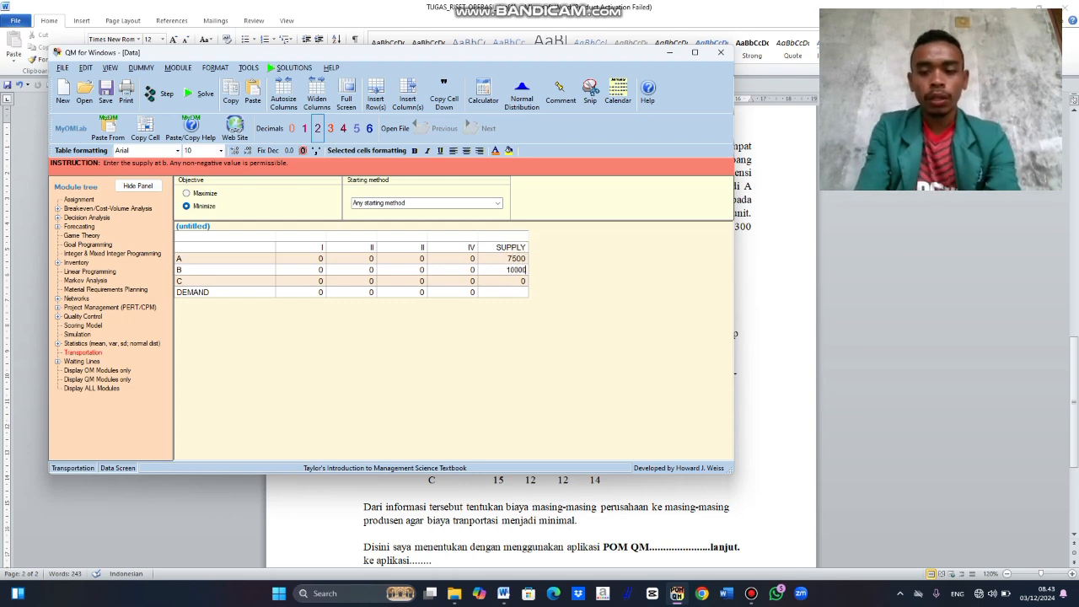
pyautogui.press('Return')
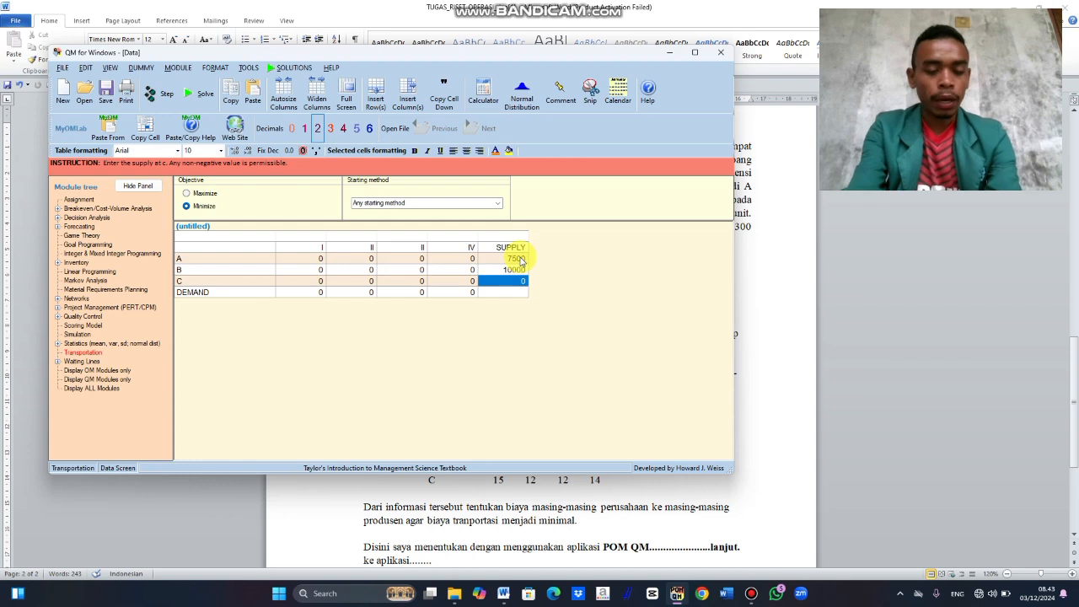
pyautogui.write('8300')
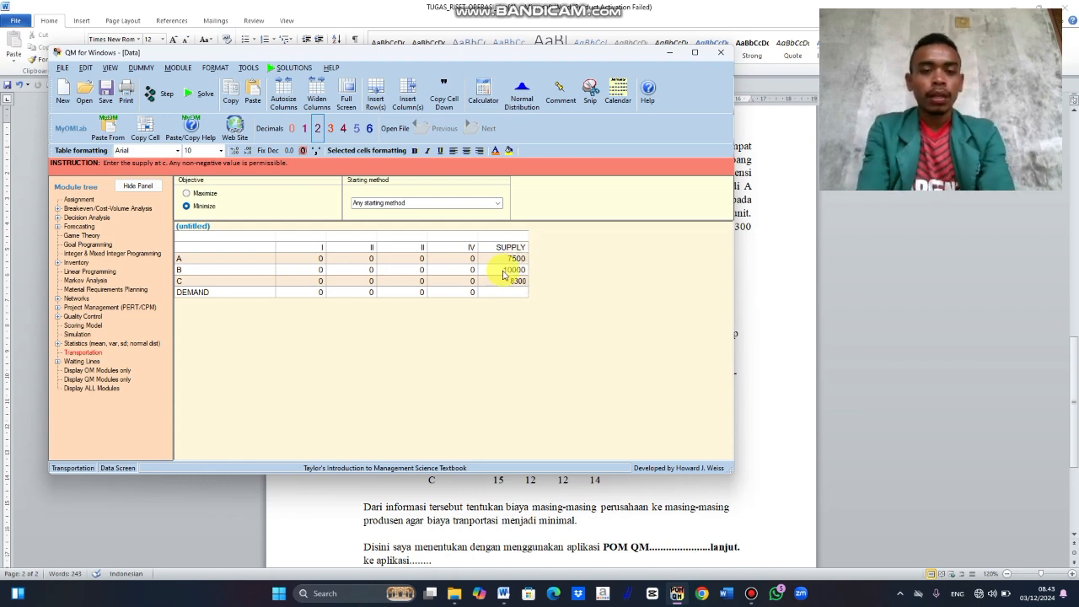
# Step: Set the demand to 4200 for destination I and 8300 for destination II
pyautogui.click(319, 295)
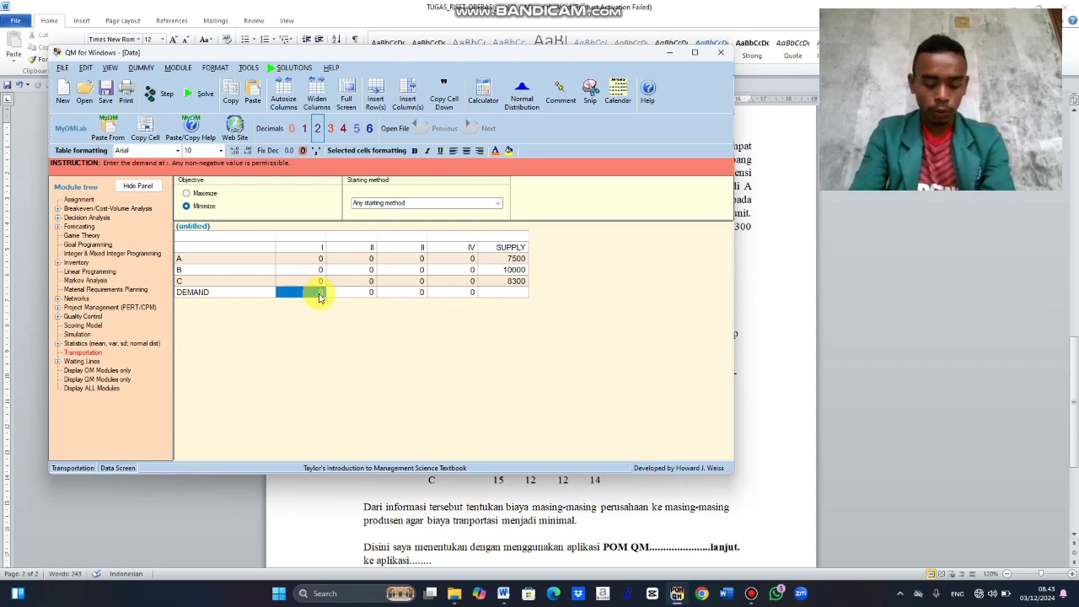
pyautogui.click(320, 293)
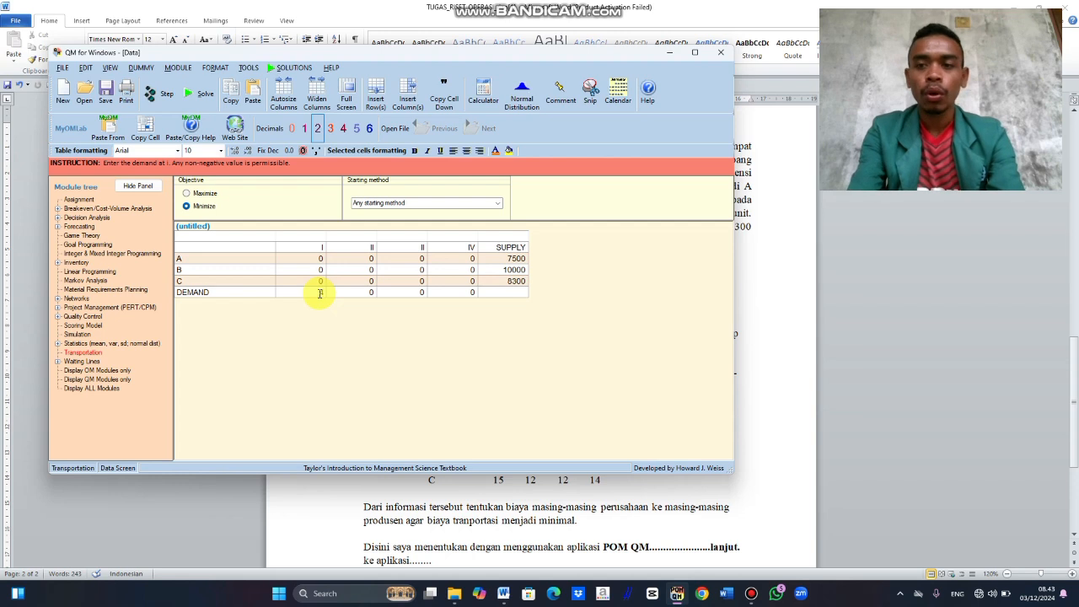
pyautogui.write('42')
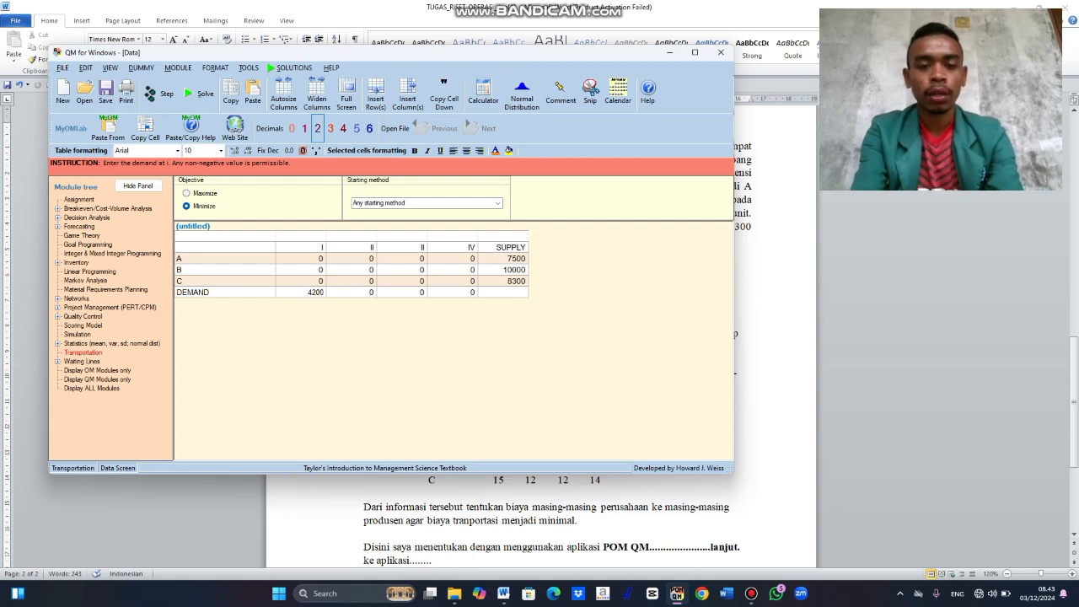
pyautogui.write('00')
pyautogui.press('Return')
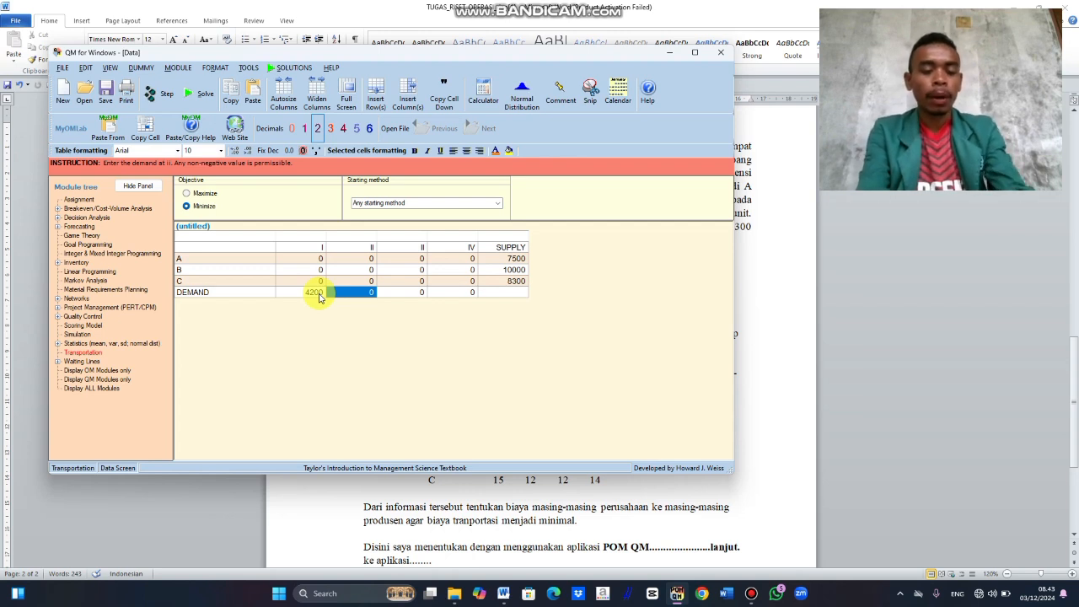
pyautogui.write('8300')
pyautogui.press('Tab')
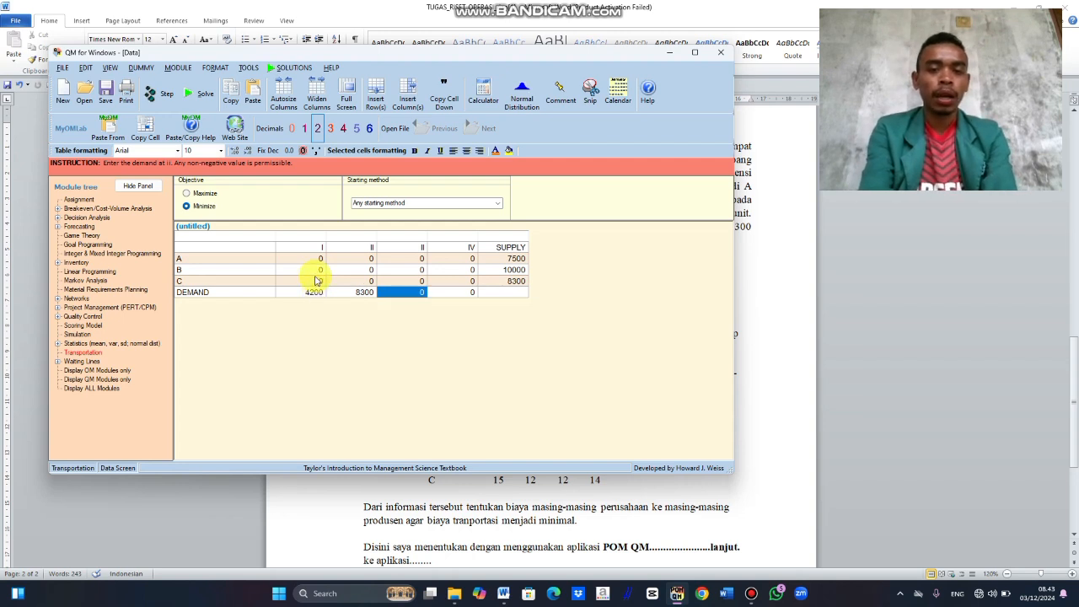
# Step: Correct the name of the third destination column to III
pyautogui.click(413, 248)
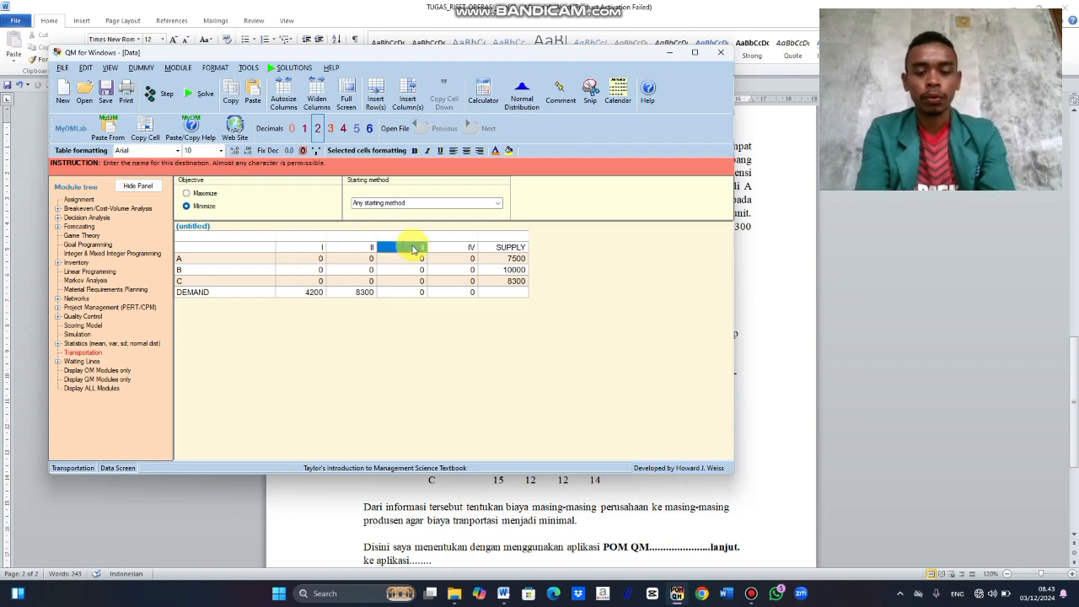
pyautogui.write('II')
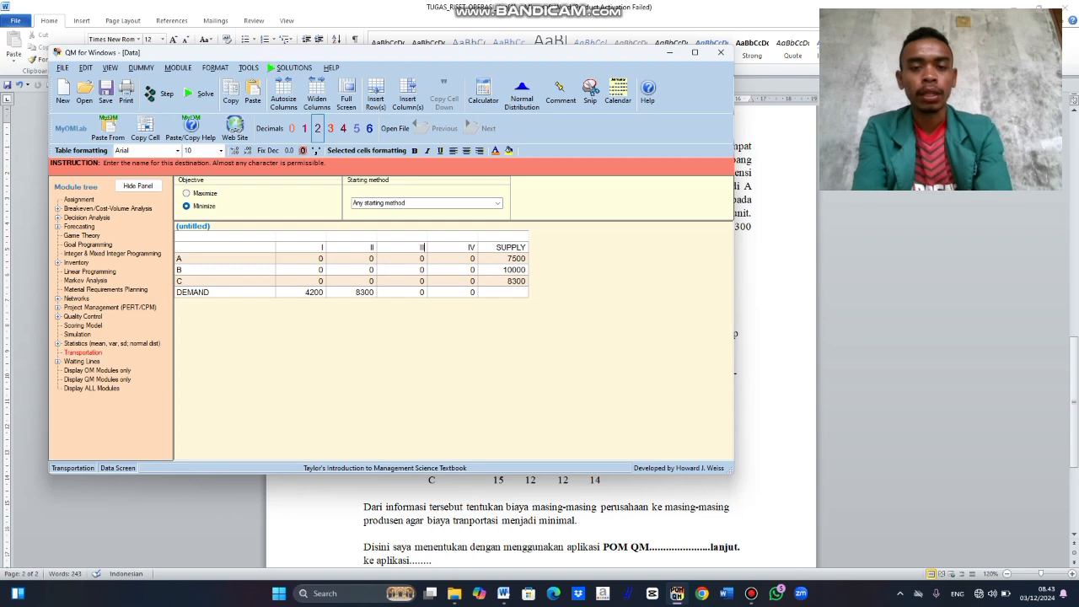
pyautogui.write('I')
# Step: Set the demand to 6300 for destination III and 7200 for destination IV
pyautogui.click(416, 292)
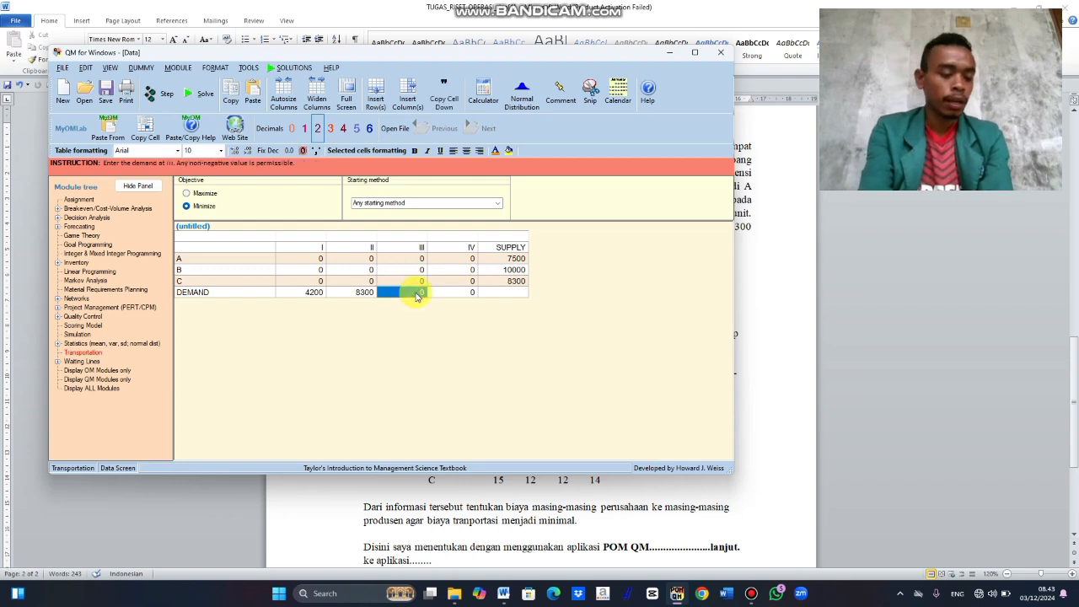
pyautogui.write('6')
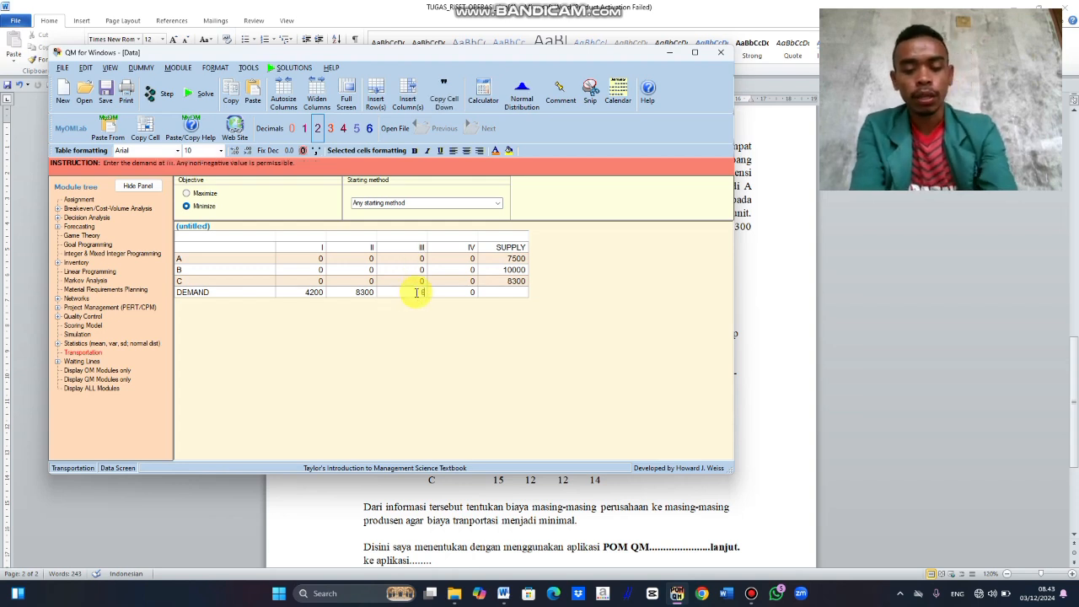
pyautogui.write('3')
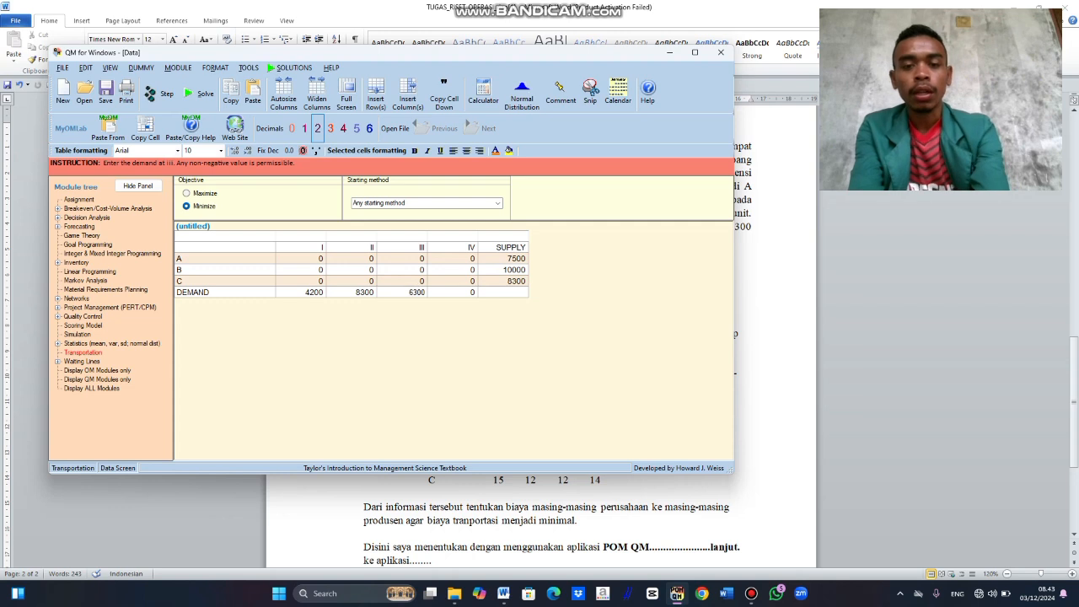
pyautogui.write('00')
pyautogui.press('Return')
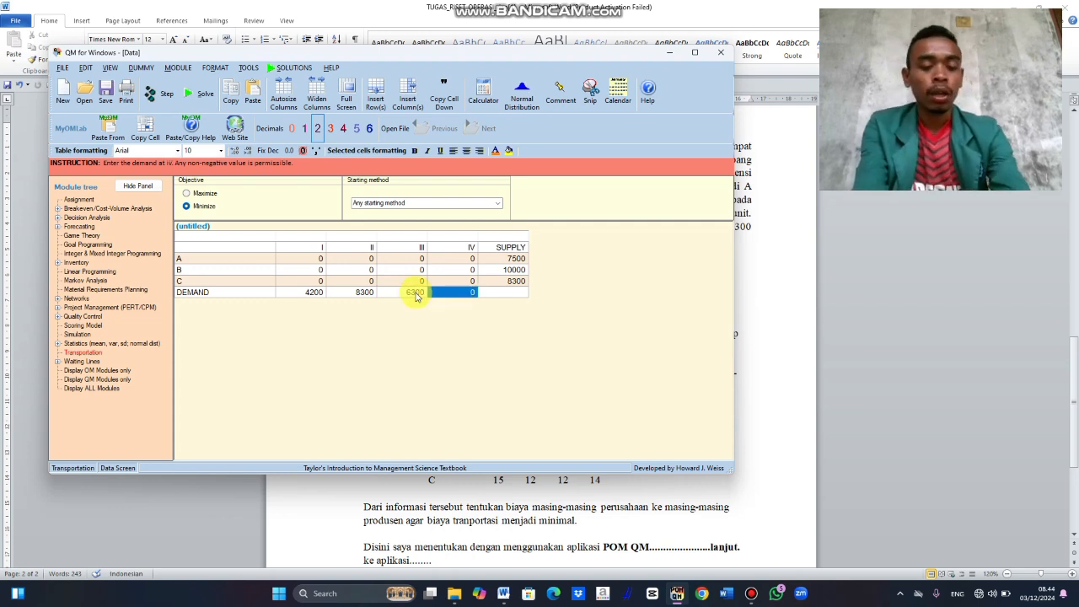
pyautogui.write('7200')
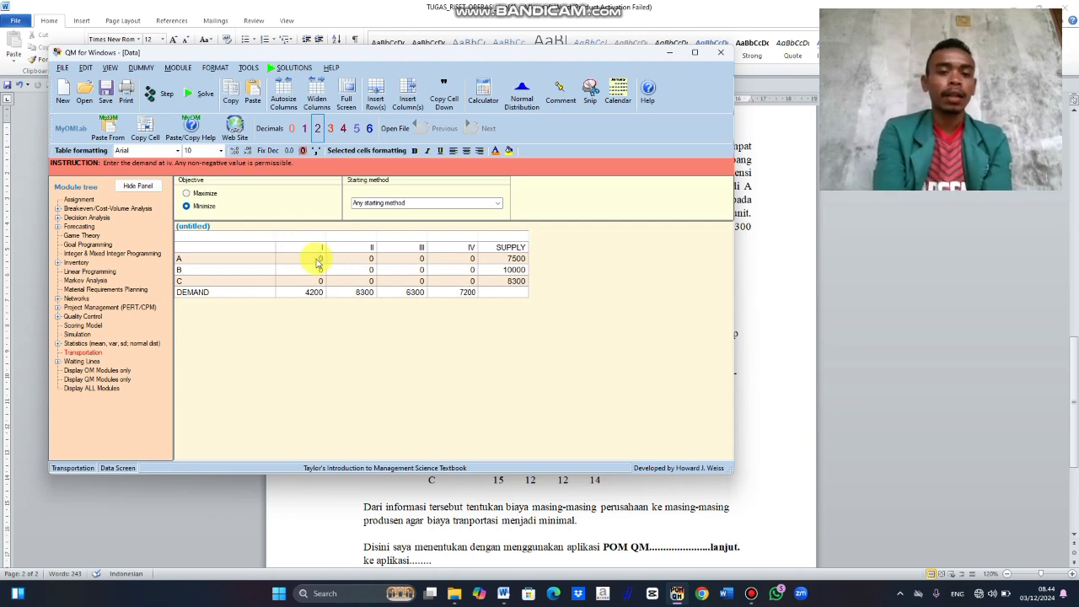
# Step: Enter the unit shipping costs to destination I: 12 from A, 13 from B and 15 from C
pyautogui.click(318, 259)
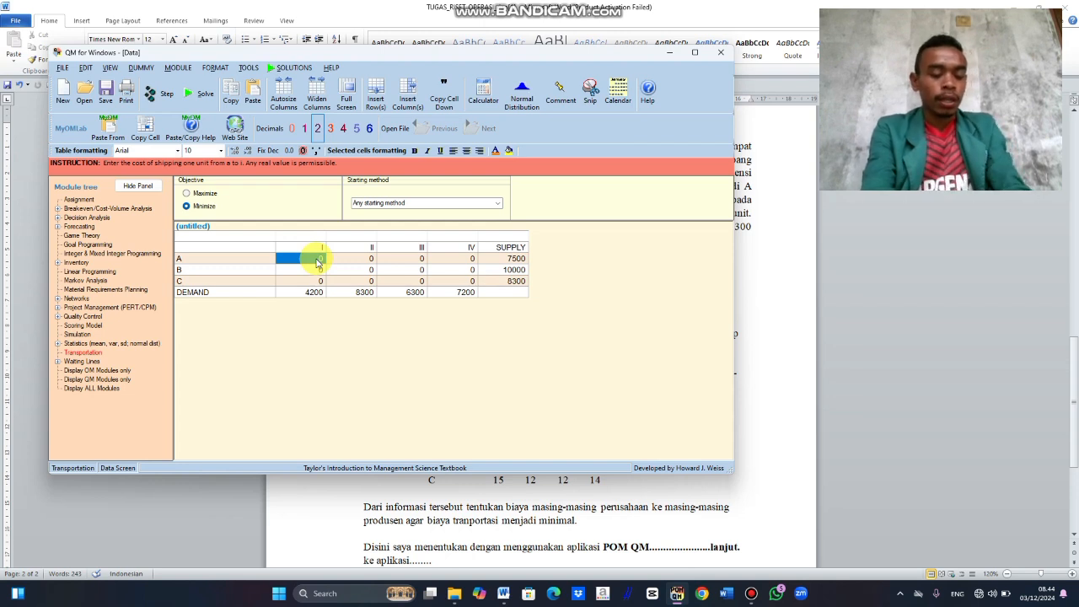
pyautogui.write('15')
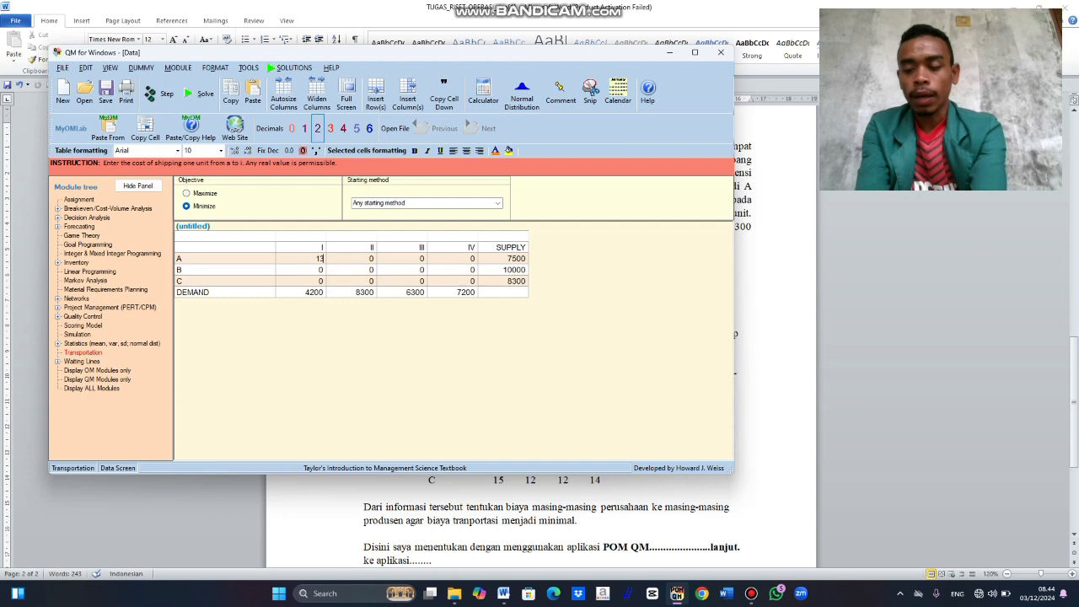
pyautogui.press('Return')
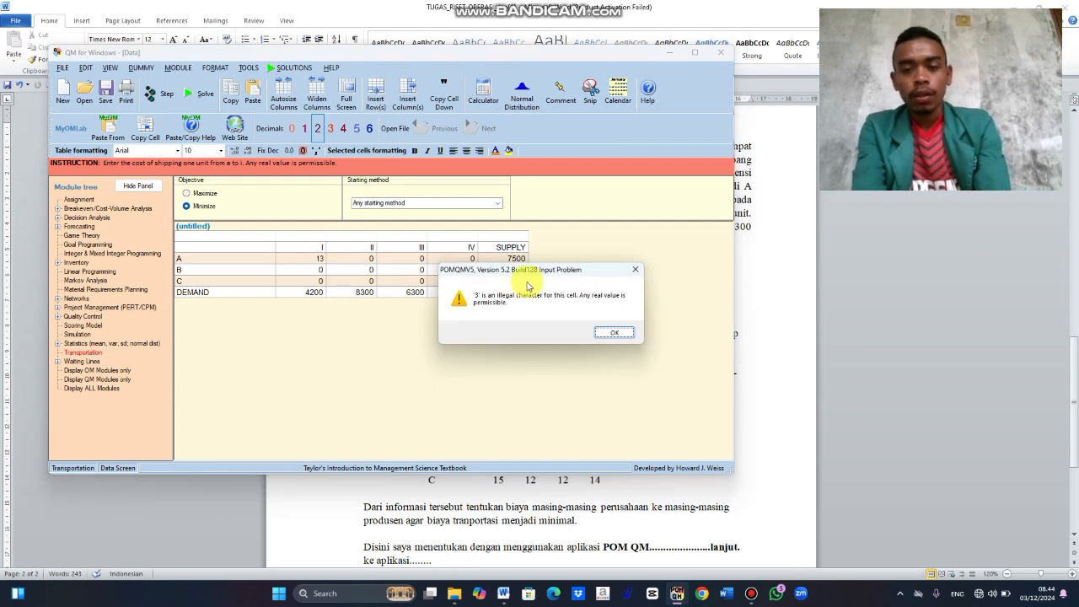
pyautogui.click(613, 332)
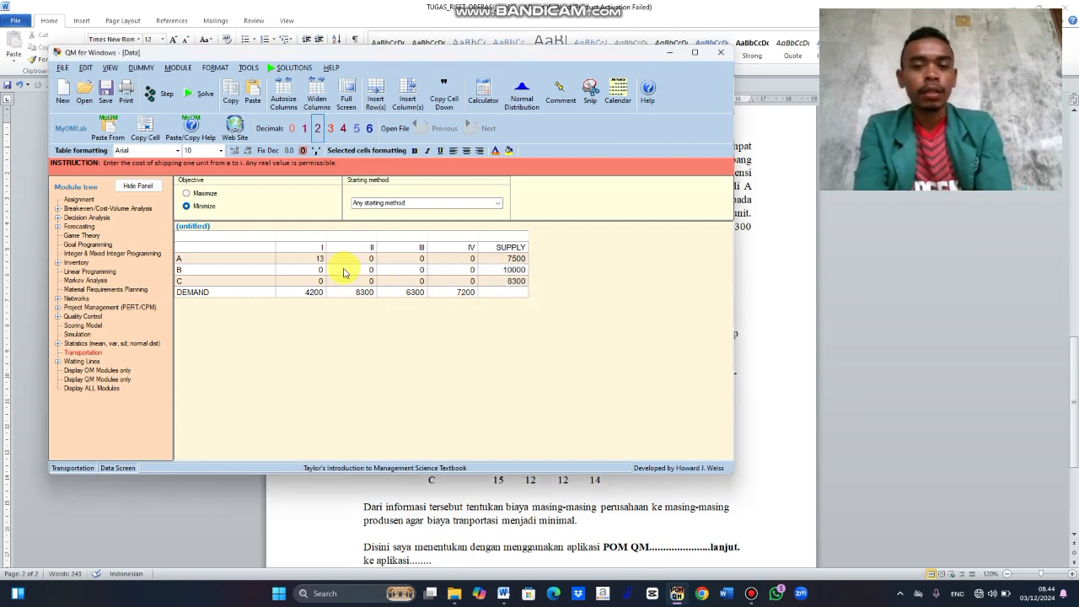
pyautogui.write('2')
pyautogui.press('Return')
pyautogui.write('13')
pyautogui.press('Return')
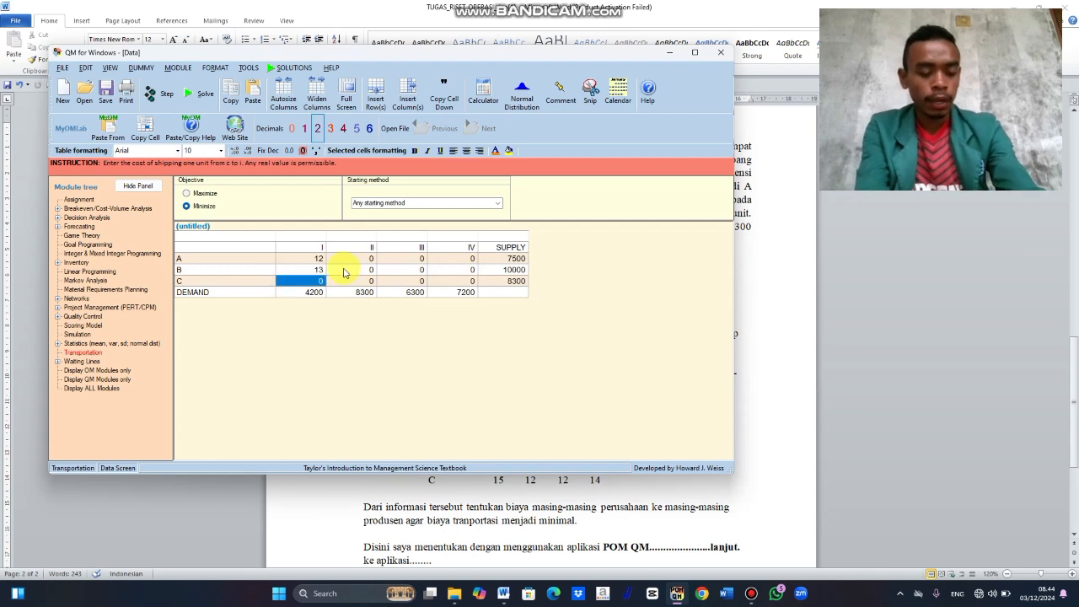
pyautogui.write('15')
# Step: Enter the unit shipping costs to destination II: 14 from A, 17 from B and 12 from C
pyautogui.press('Up')
pyautogui.press('Up')
pyautogui.press('Right')
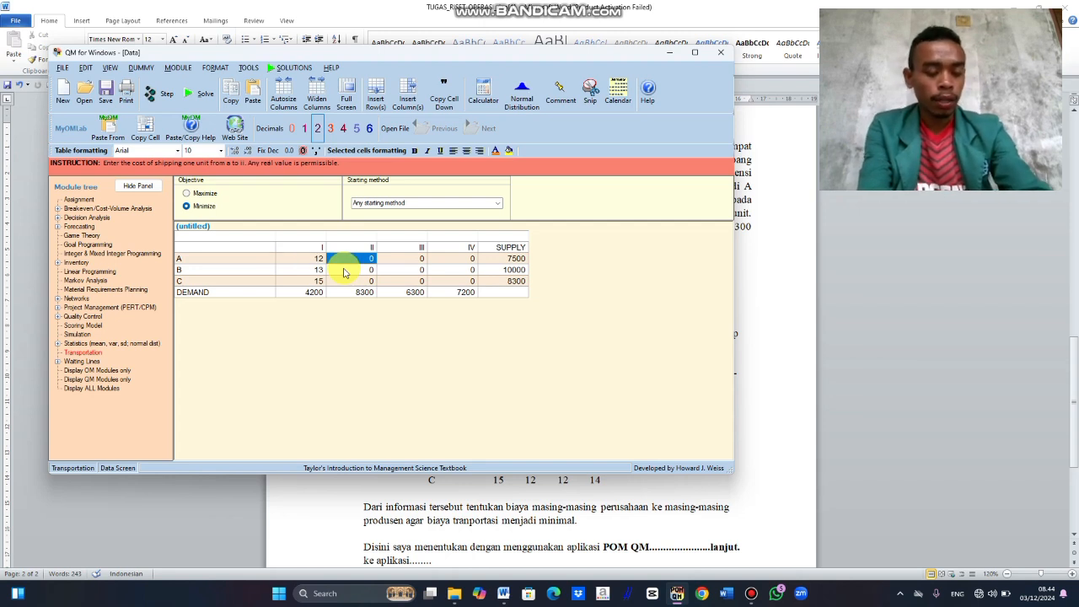
pyautogui.write('1')
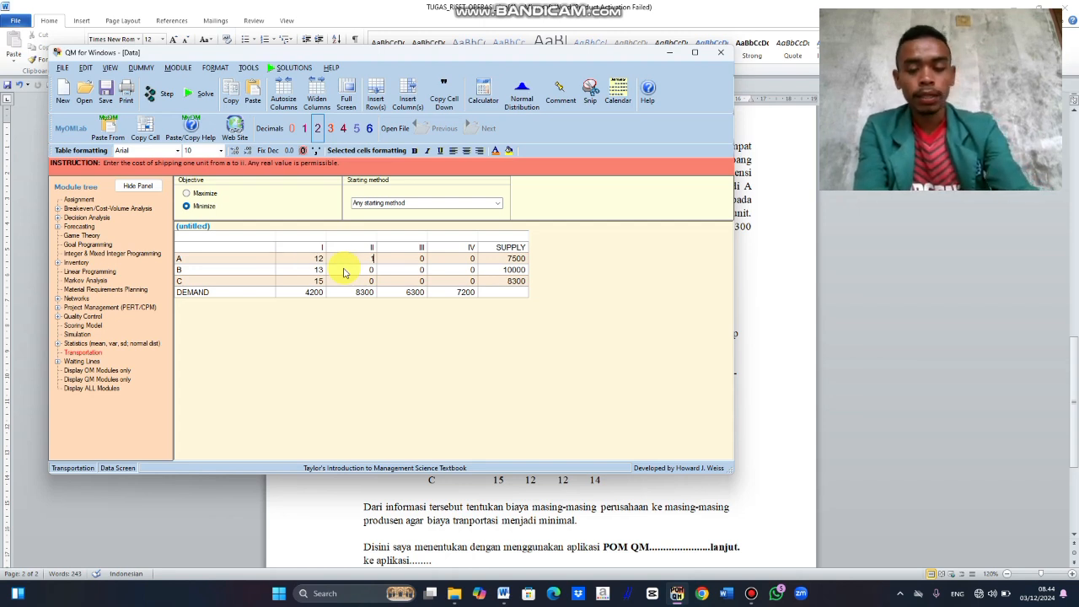
pyautogui.write('4')
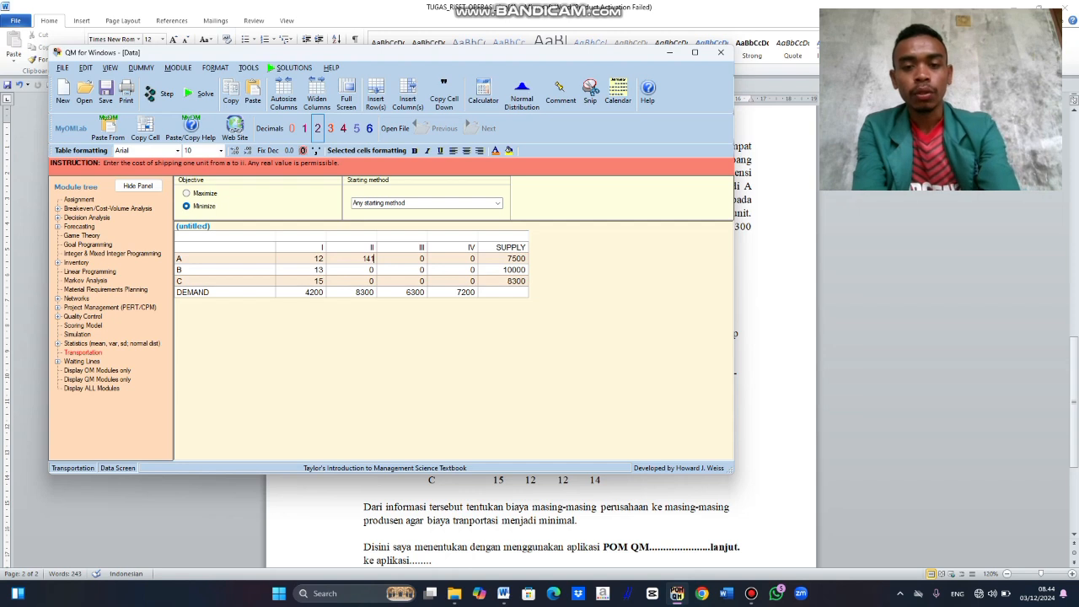
pyautogui.press('Right')
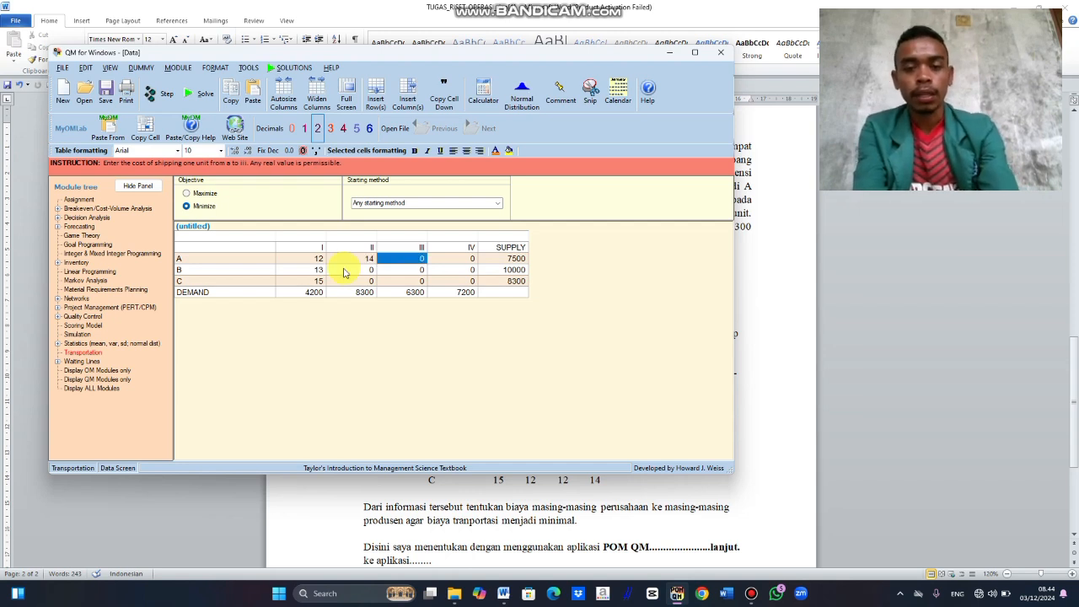
pyautogui.press('Left')
pyautogui.press('Down')
pyautogui.write('17')
pyautogui.press('Down')
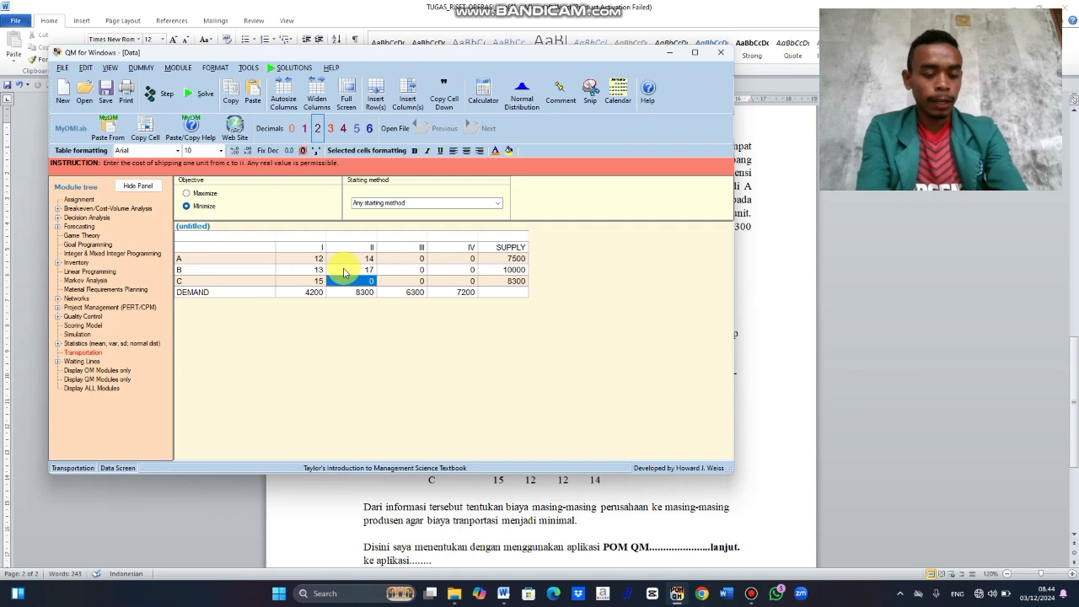
pyautogui.write('12')
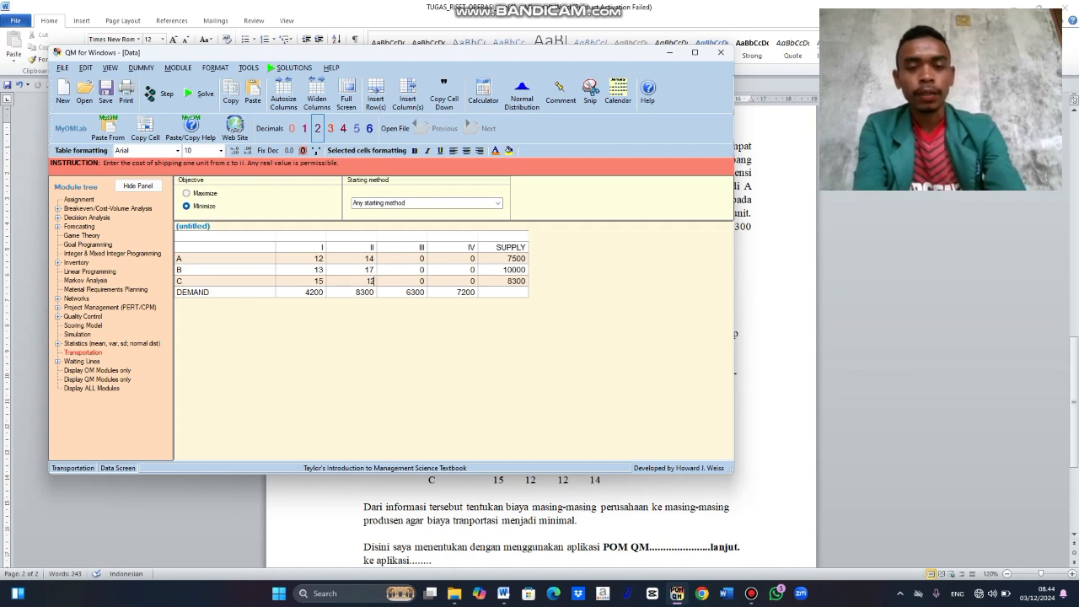
# Step: Enter the unit shipping costs to destination III: 8 from A, 10 from B and 12 from C
pyautogui.press('Up')
pyautogui.press('Up')
pyautogui.press('Up')
pyautogui.press('Right')
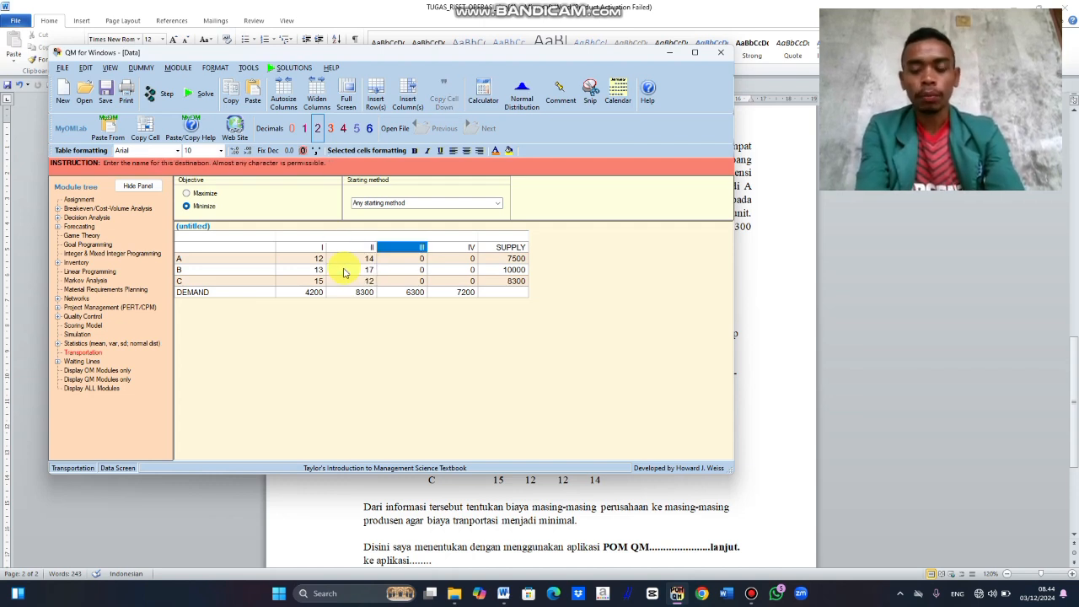
pyautogui.press('Down')
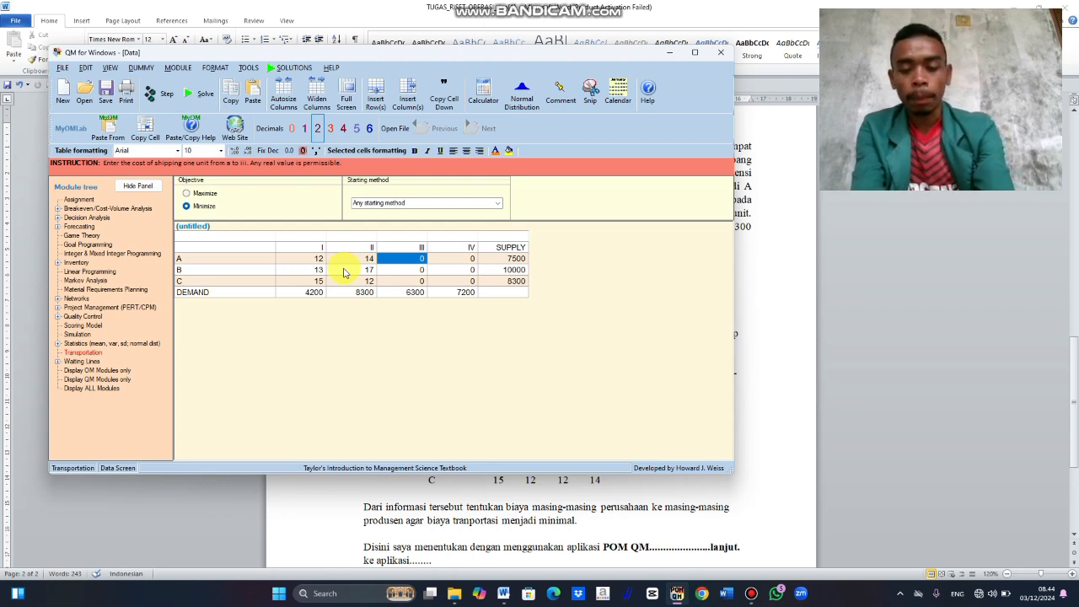
pyautogui.write('8')
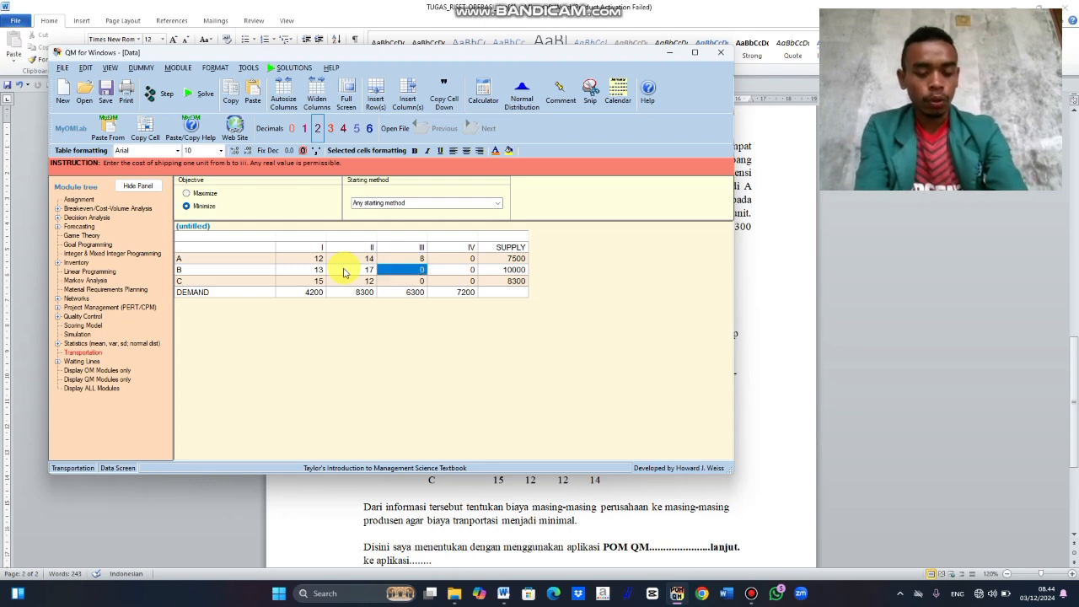
pyautogui.write('10')
pyautogui.press('Return')
pyautogui.write('1')
# Step: Enter the unit shipping costs to destination IV: 21 from A, 16 from B and 14 from C
pyautogui.press('Tab')
pyautogui.press('Up')
pyautogui.press('Up')
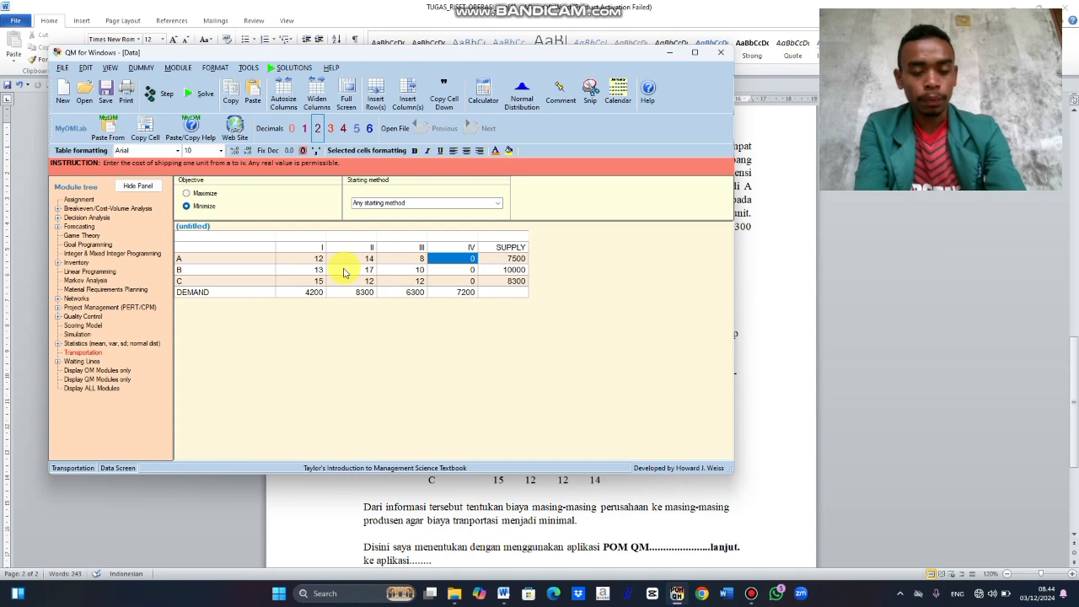
pyautogui.write('21')
pyautogui.press('Return')
pyautogui.write('16')
pyautogui.press('Return')
pyautogui.write('14')
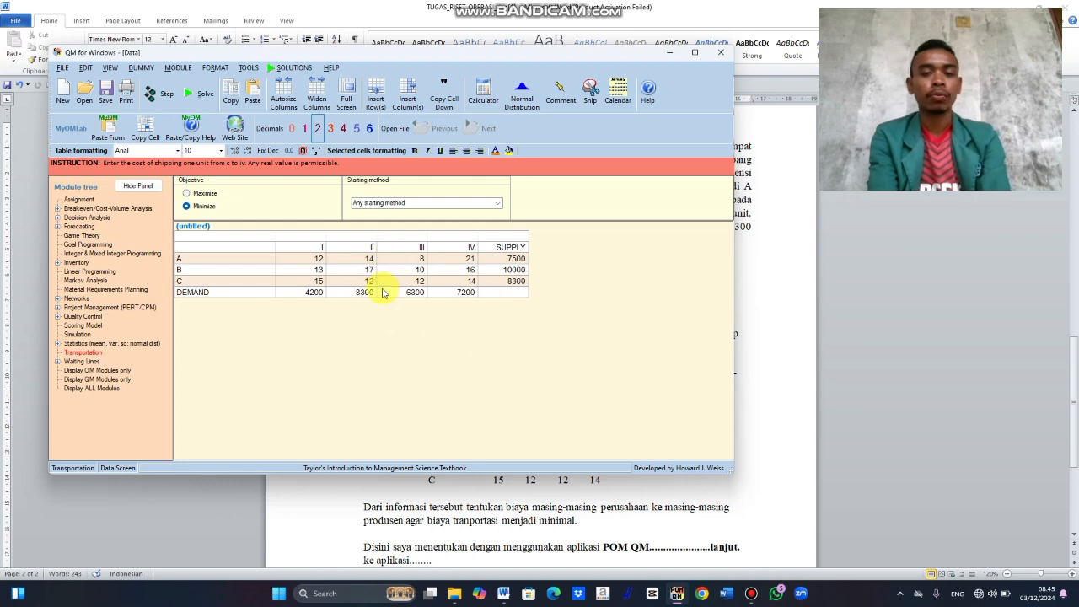
# Step: Solve the transportation problem and review the shipping list and the shipments with costs
pyautogui.click(205, 95)
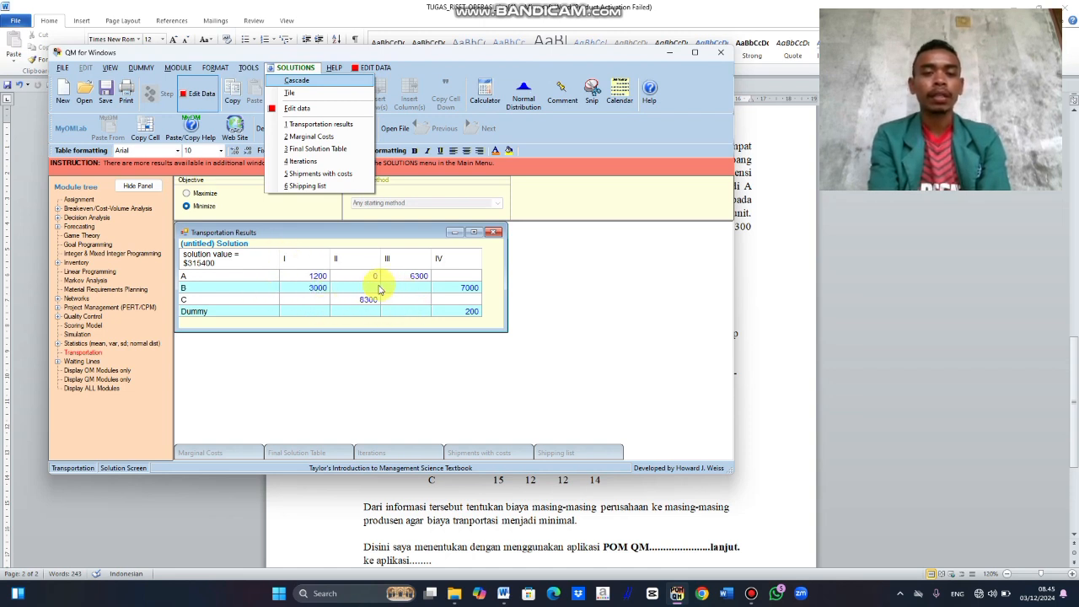
pyautogui.click(330, 187)
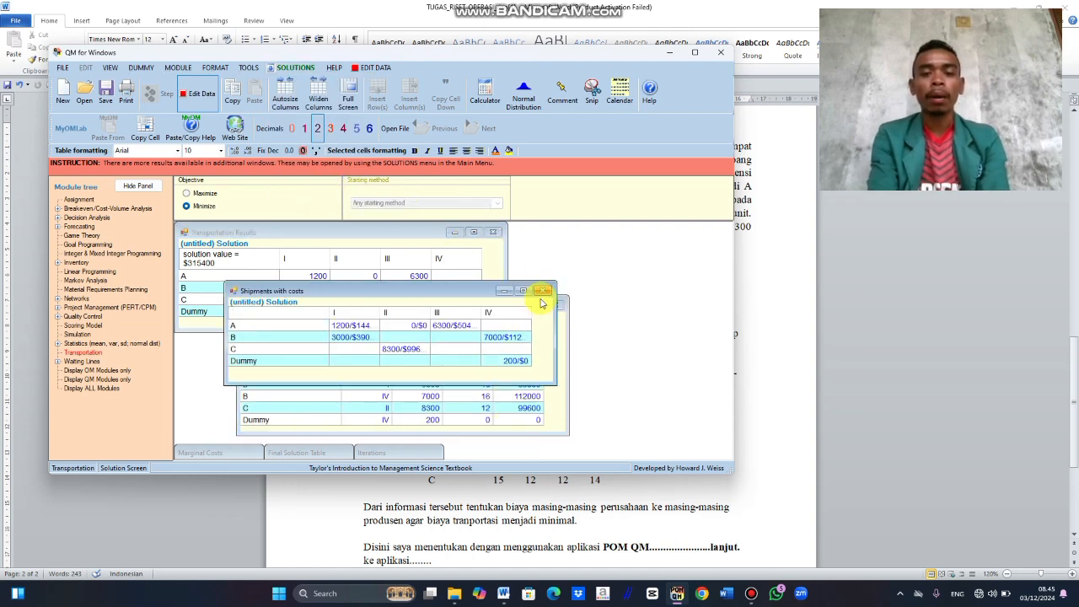
pyautogui.click(544, 293)
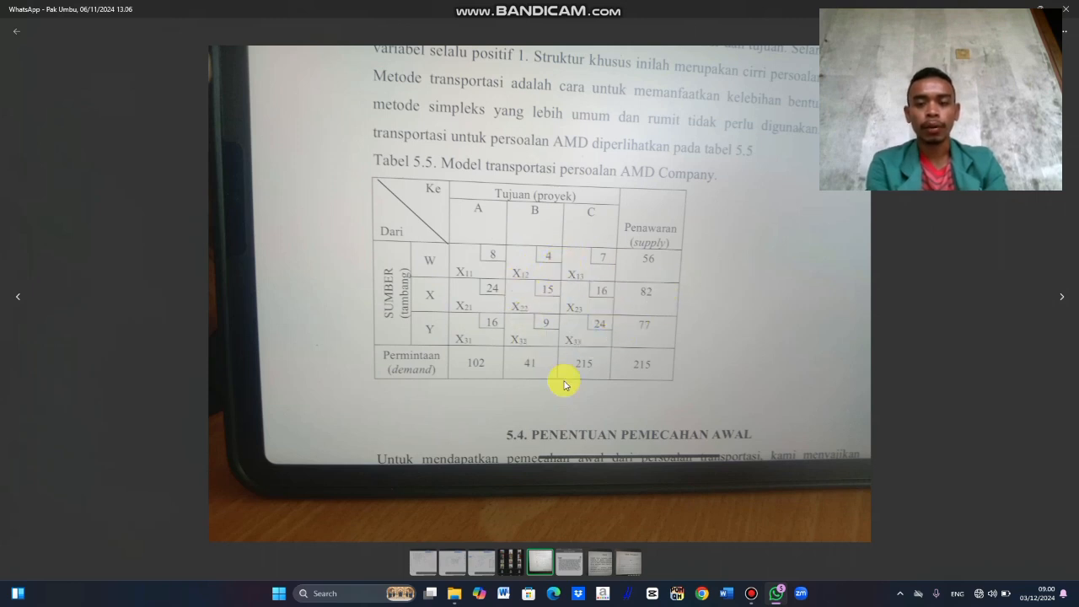
# Step: Switch to QM for Windows and create a minimizing Transportation data set with 3 sources and 3 destinations
pyautogui.click(679, 596)
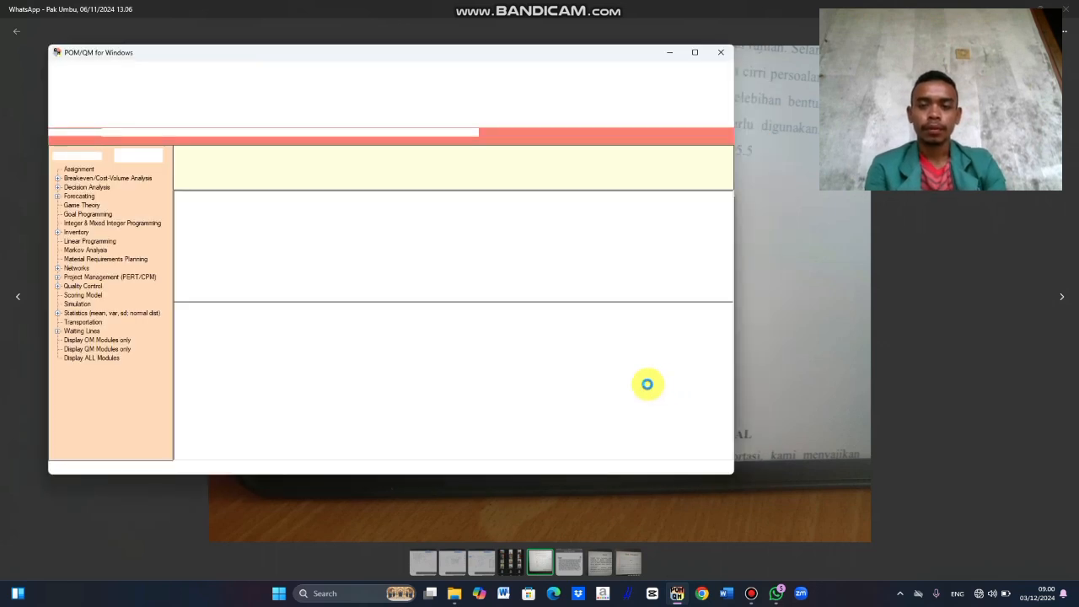
pyautogui.click(89, 324)
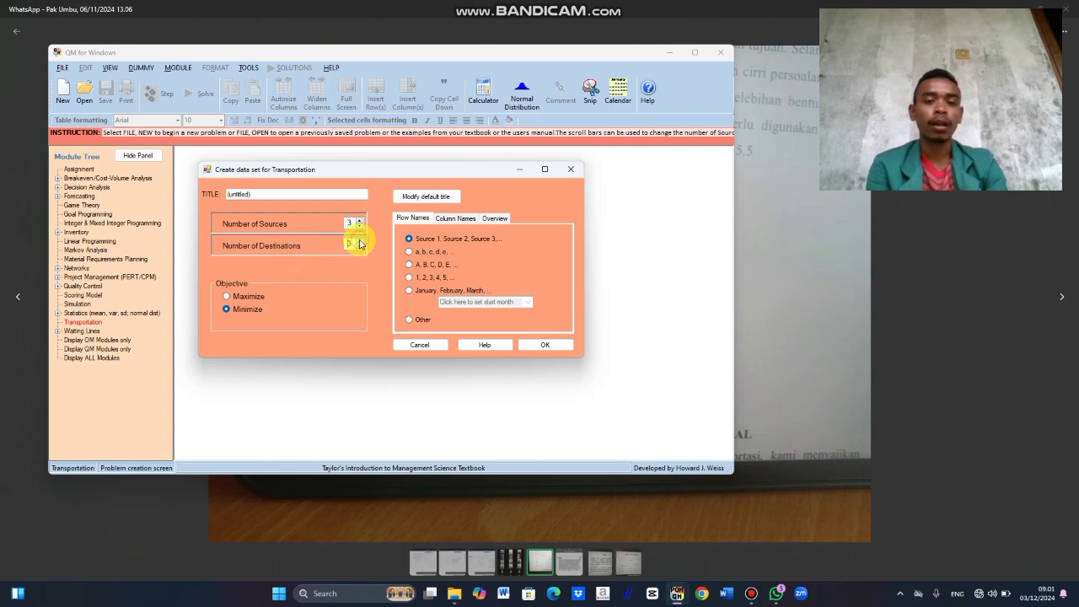
pyautogui.click(359, 241)
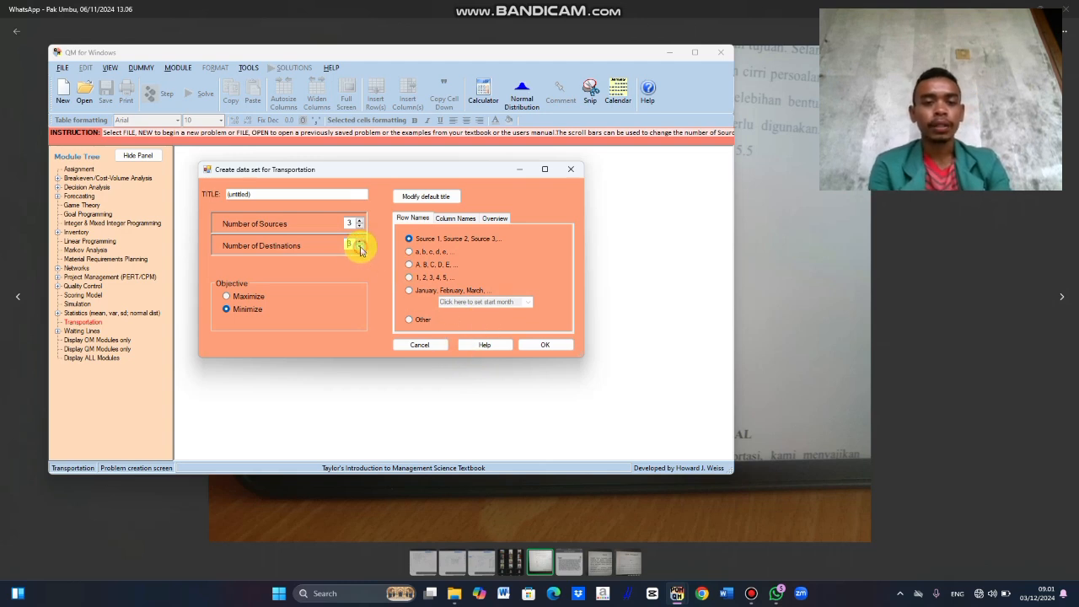
pyautogui.click(545, 345)
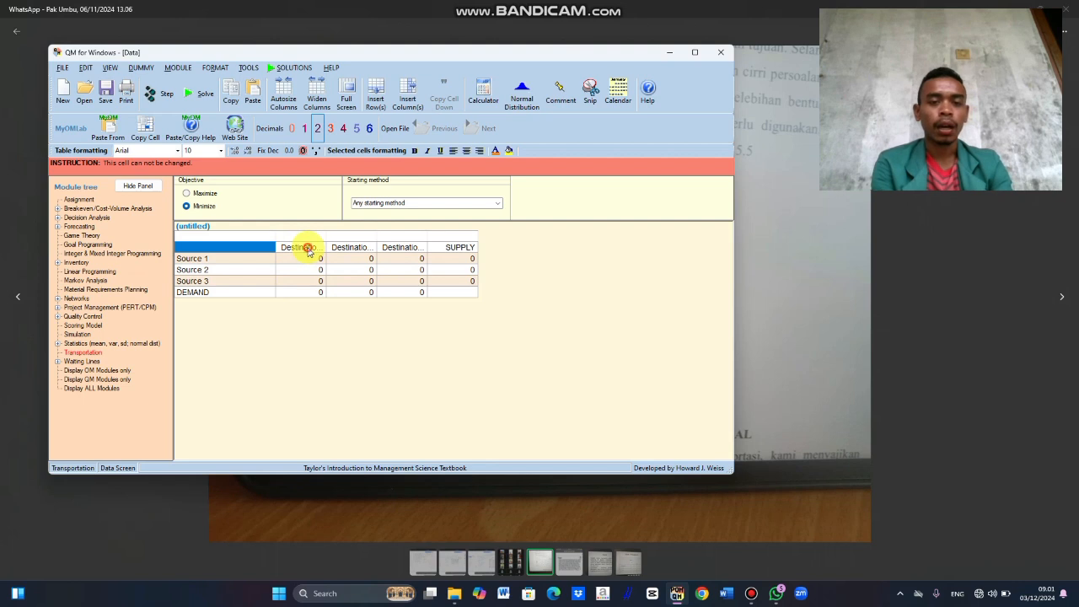
# Step: Name the three destination columns A, B and C in order
pyautogui.click(308, 250)
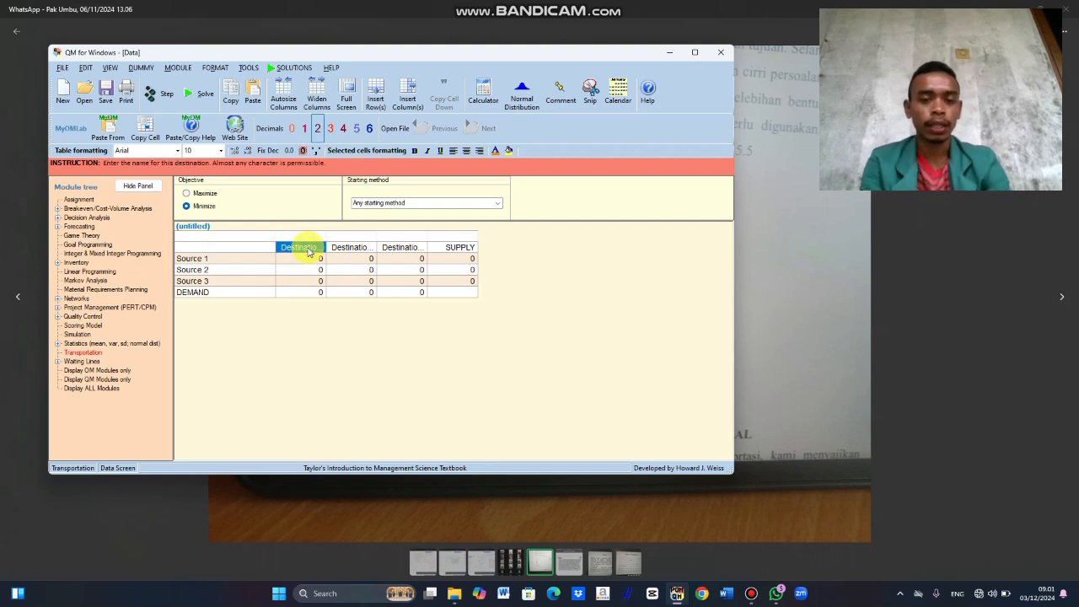
pyautogui.write('A')
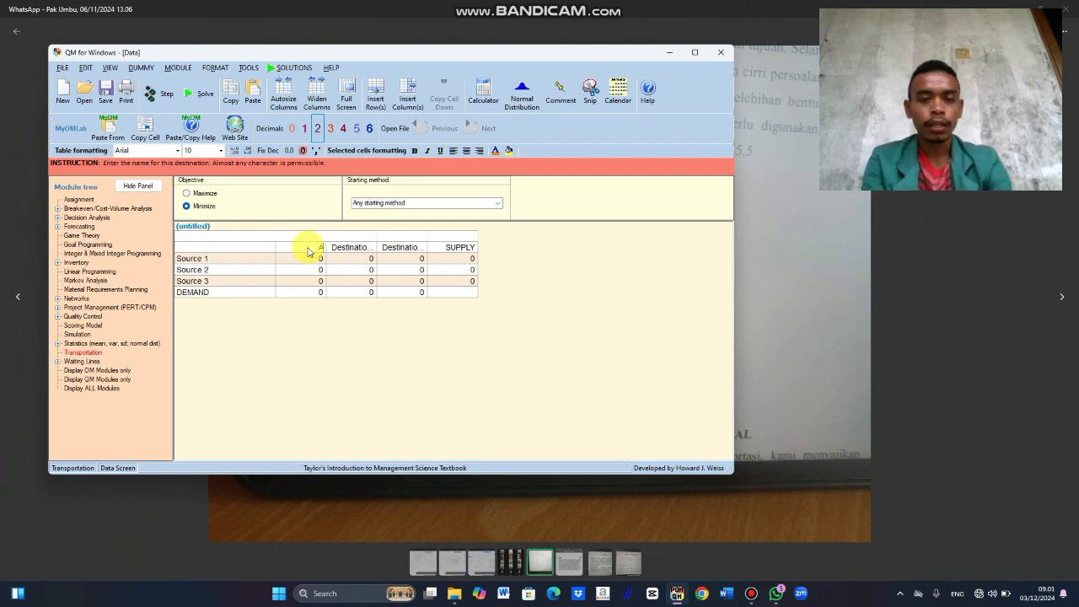
pyautogui.press('Return')
pyautogui.write('B')
pyautogui.press('Return')
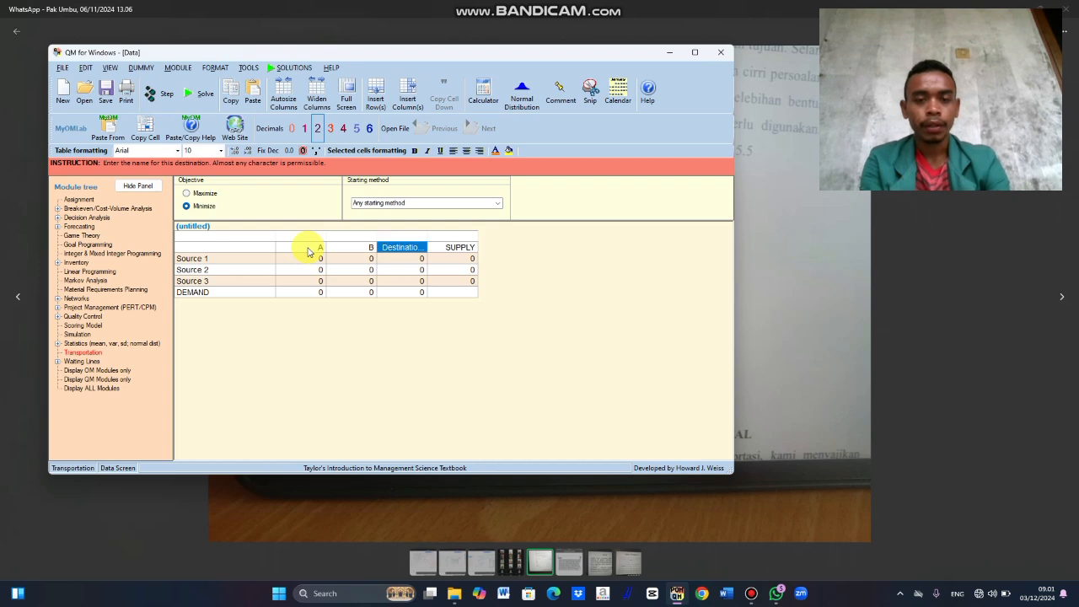
pyautogui.write('C')
pyautogui.press('Return')
# Step: Name the three source rows W, X and Y in order
pyautogui.click(243, 262)
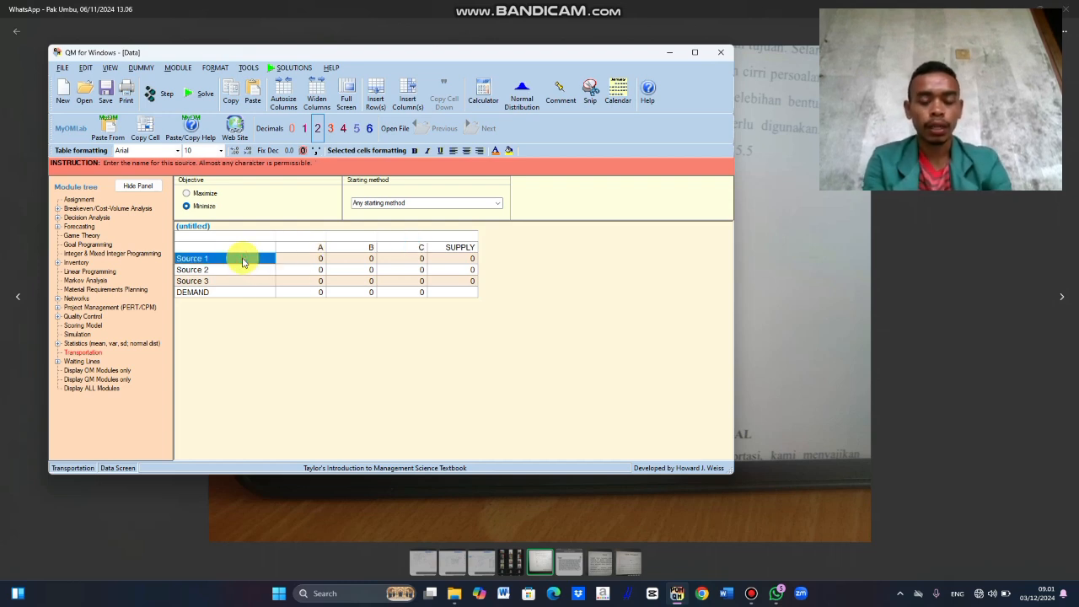
pyautogui.write('W')
pyautogui.press('Return')
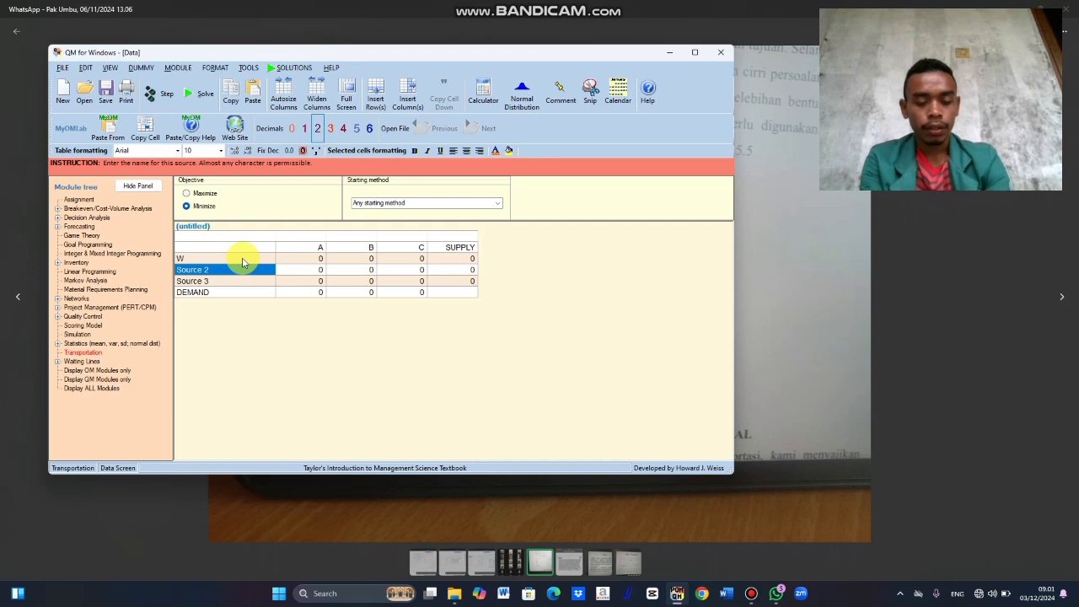
pyautogui.write('X')
pyautogui.press('Return')
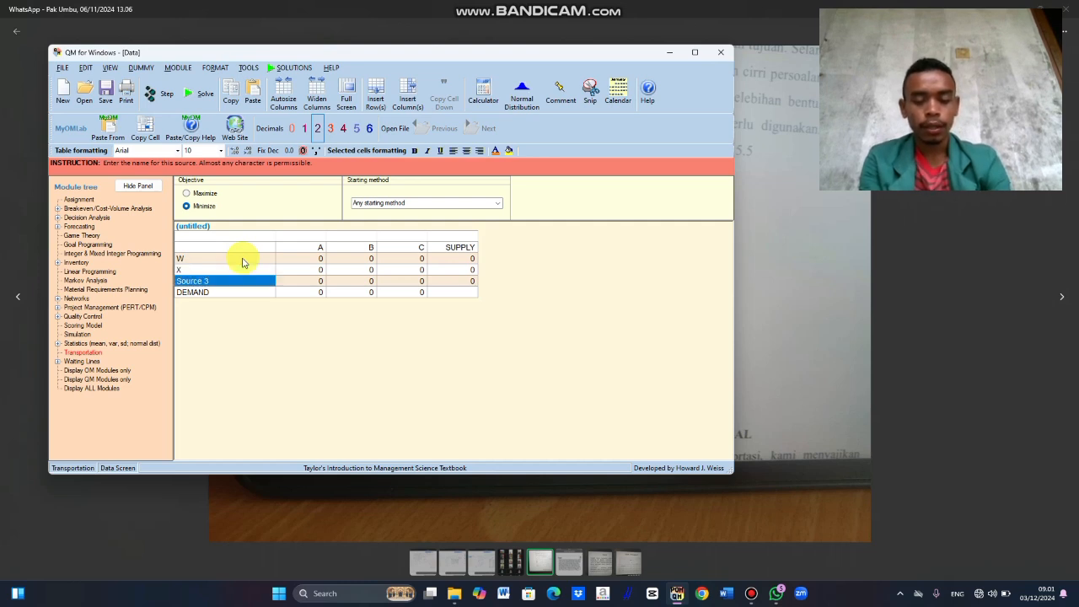
pyautogui.write('Y')
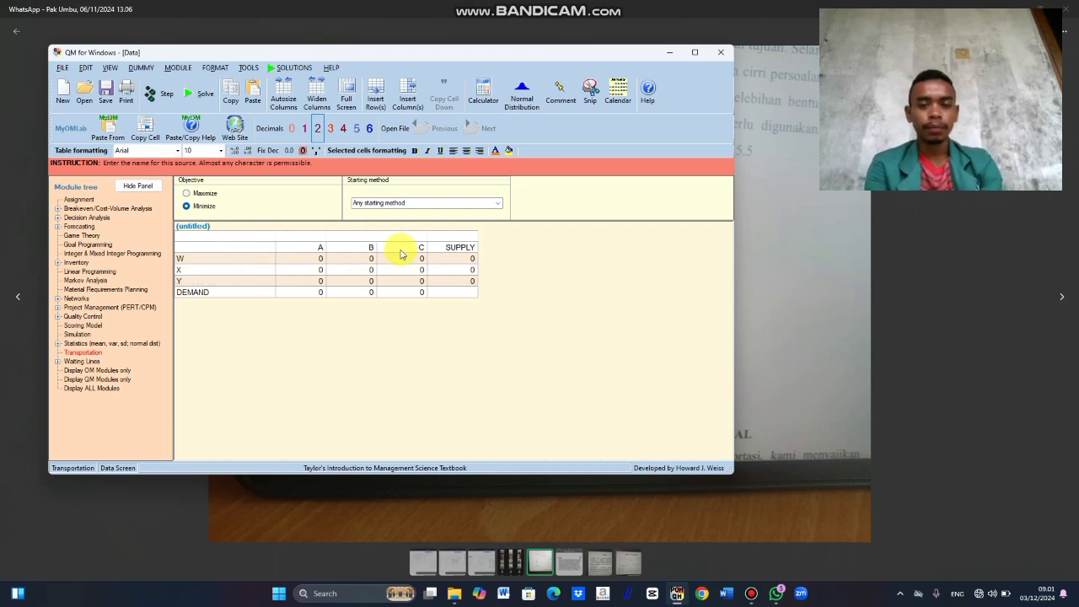
# Step: Enter the supply values 56 for W, 82 for X and 77 for Y
pyautogui.click(466, 258)
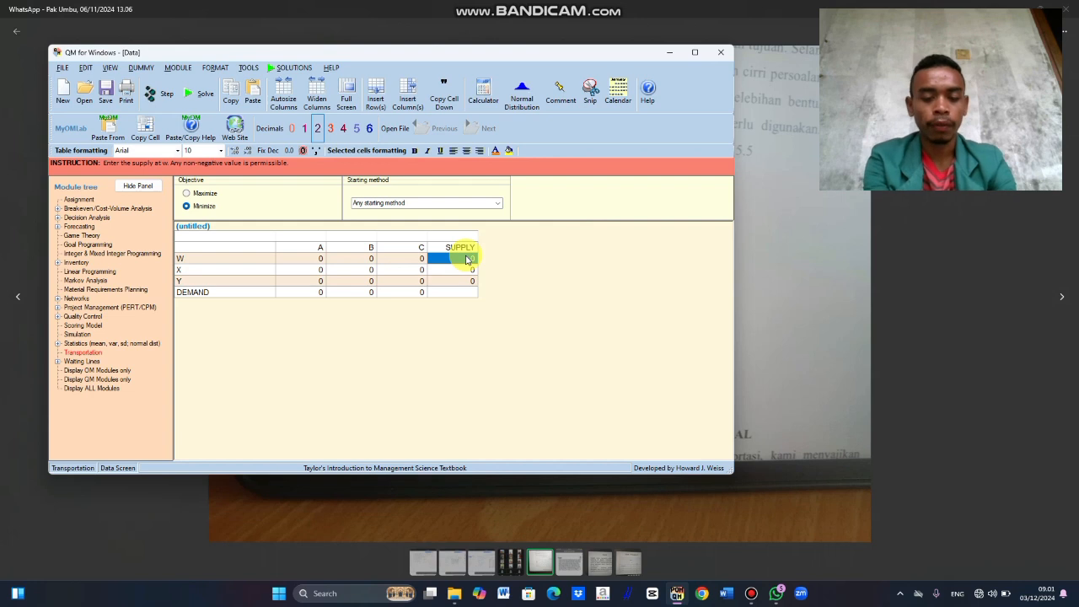
pyautogui.write('50')
pyautogui.press('Return')
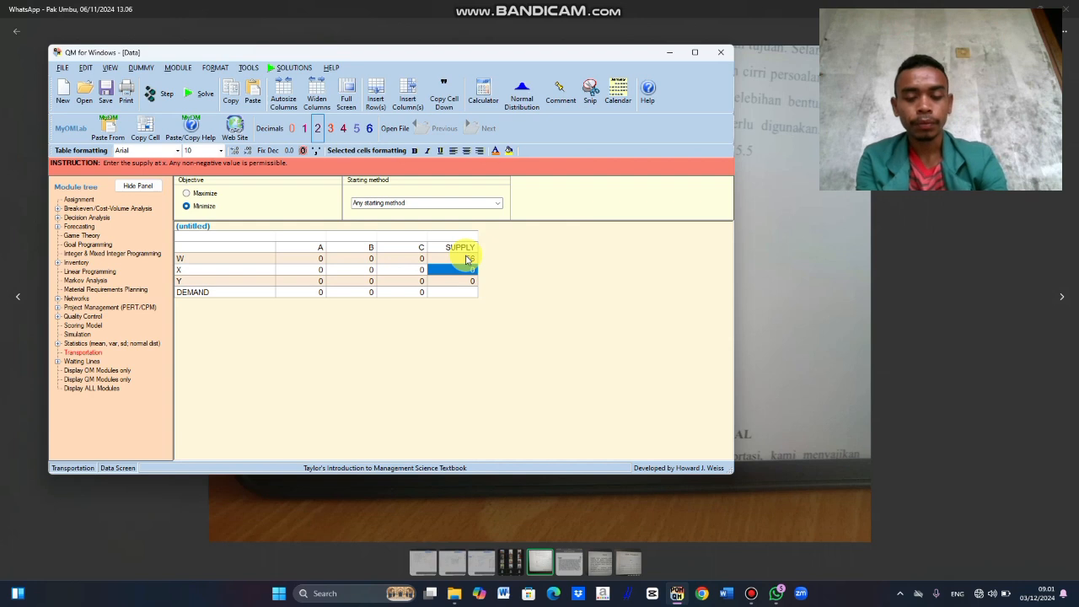
pyautogui.write('82')
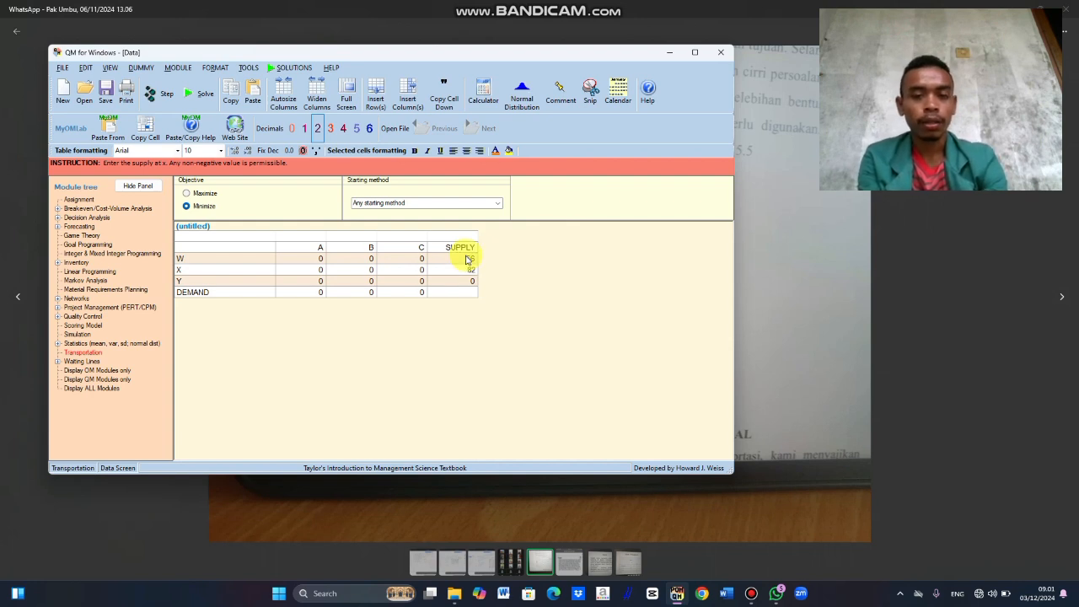
pyautogui.press('Return')
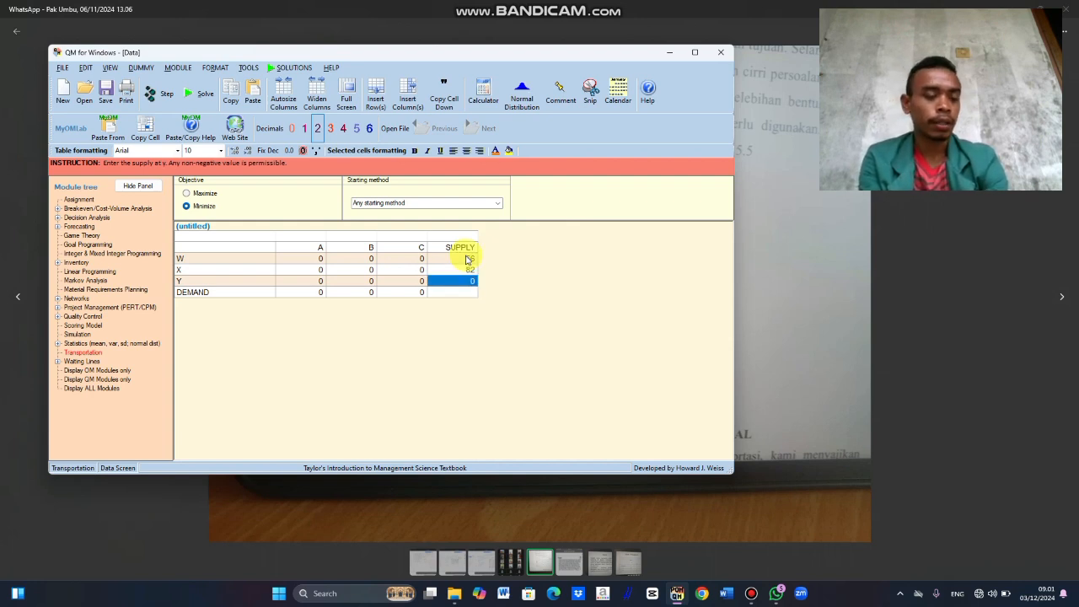
pyautogui.write('77')
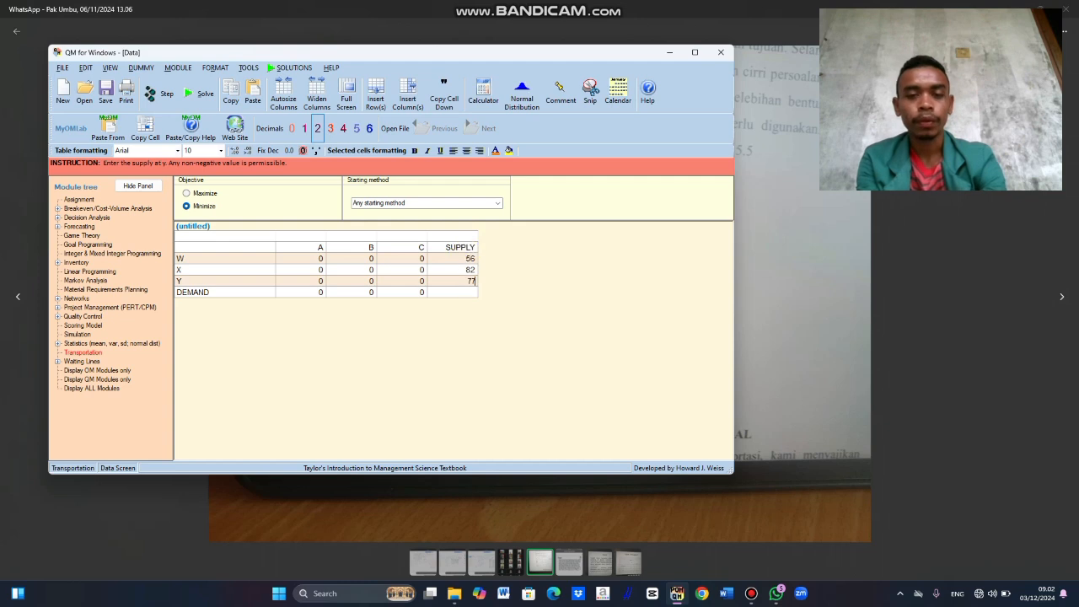
# Step: Enter the demand values 102 for A, 41 for B and 215 for C
pyautogui.click(316, 292)
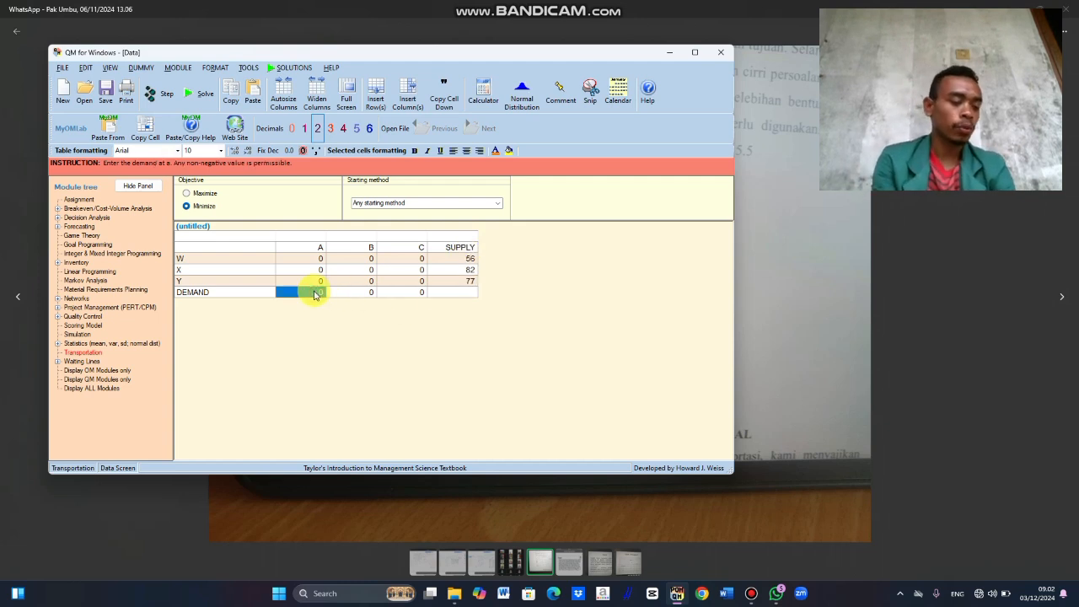
pyautogui.write('102')
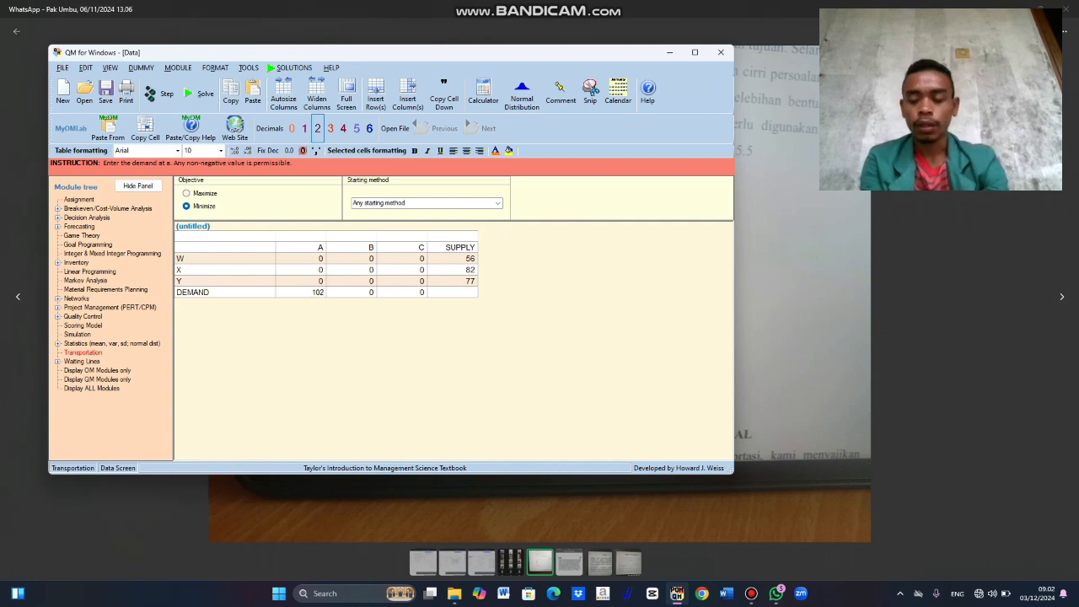
pyautogui.press('Return')
pyautogui.write('41')
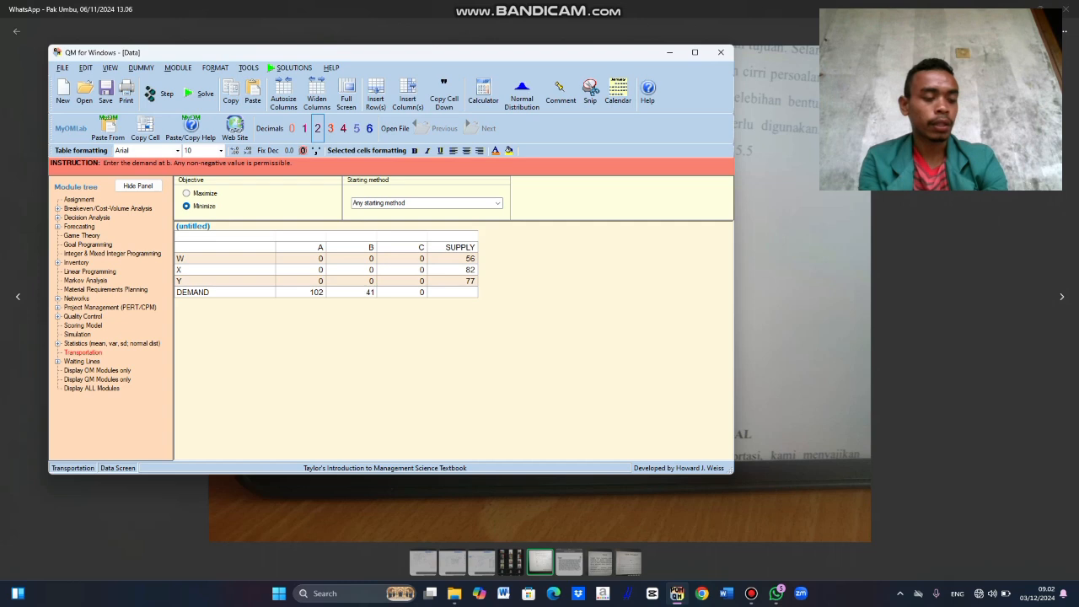
pyautogui.press('Return')
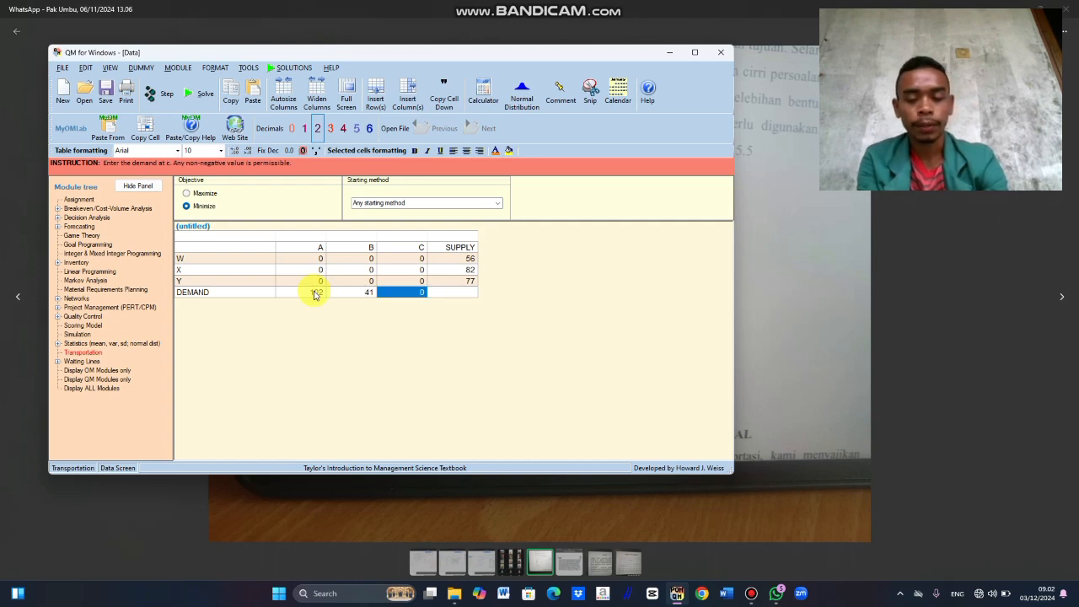
pyautogui.write('215')
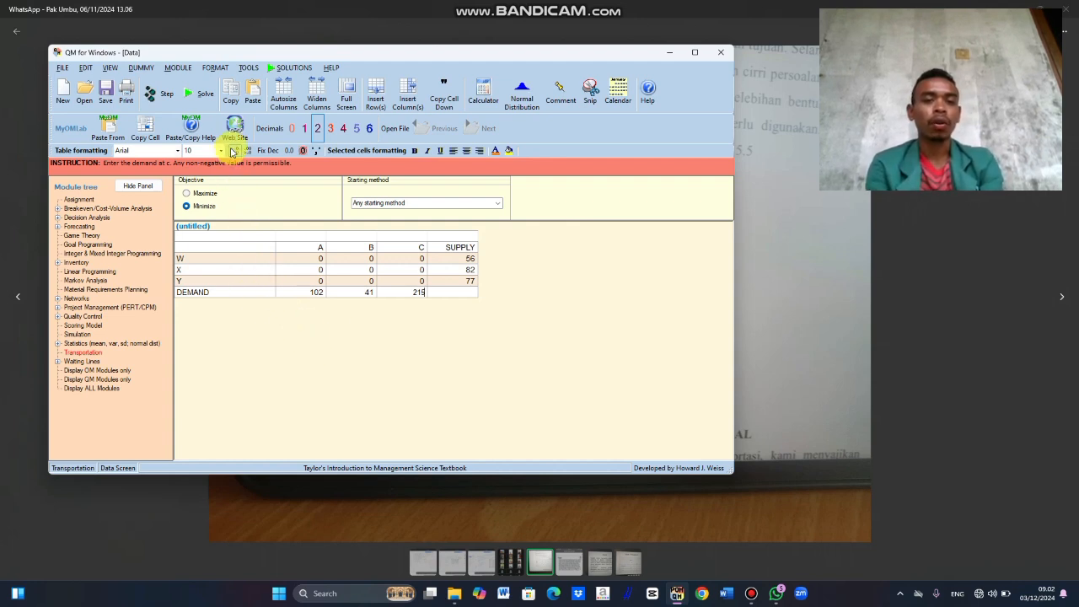
# Step: Solve the problem with sources W–Y, view its shipping list and shipments with costs, and close the shipments view
pyautogui.click(210, 101)
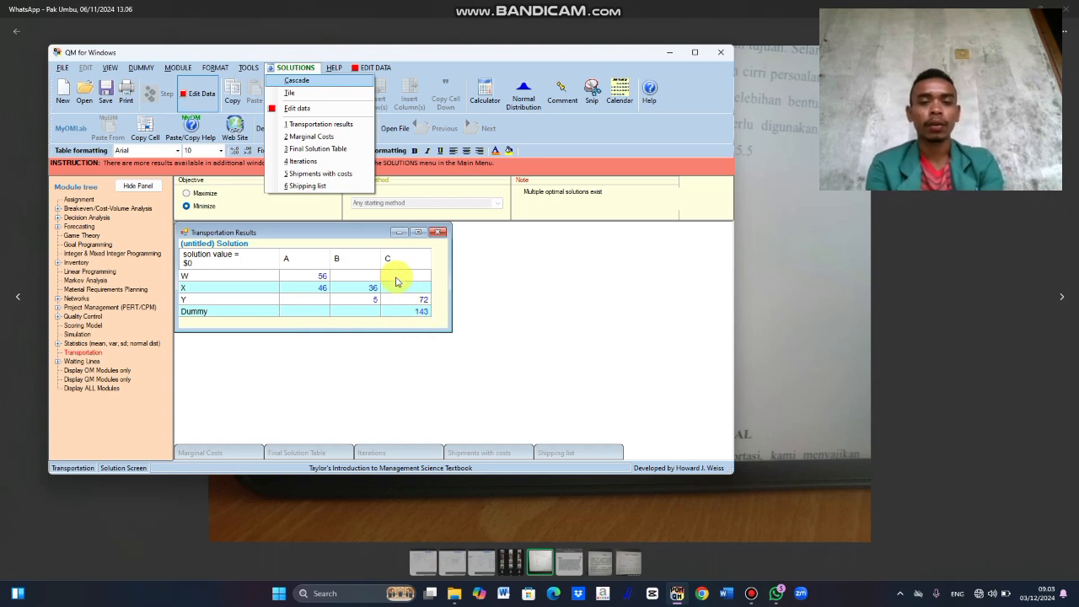
pyautogui.click(310, 186)
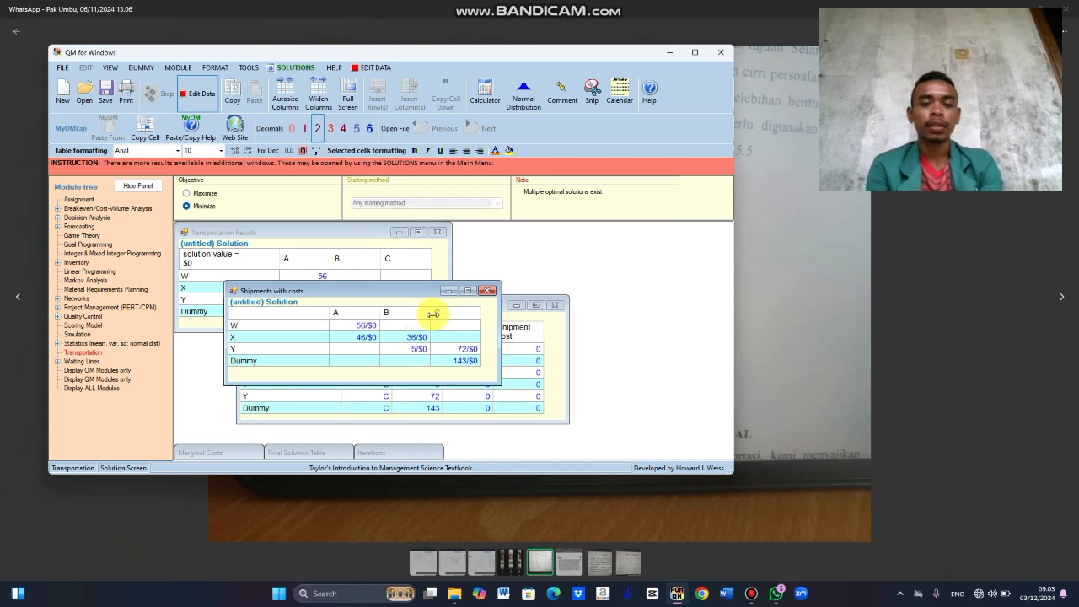
pyautogui.click(485, 292)
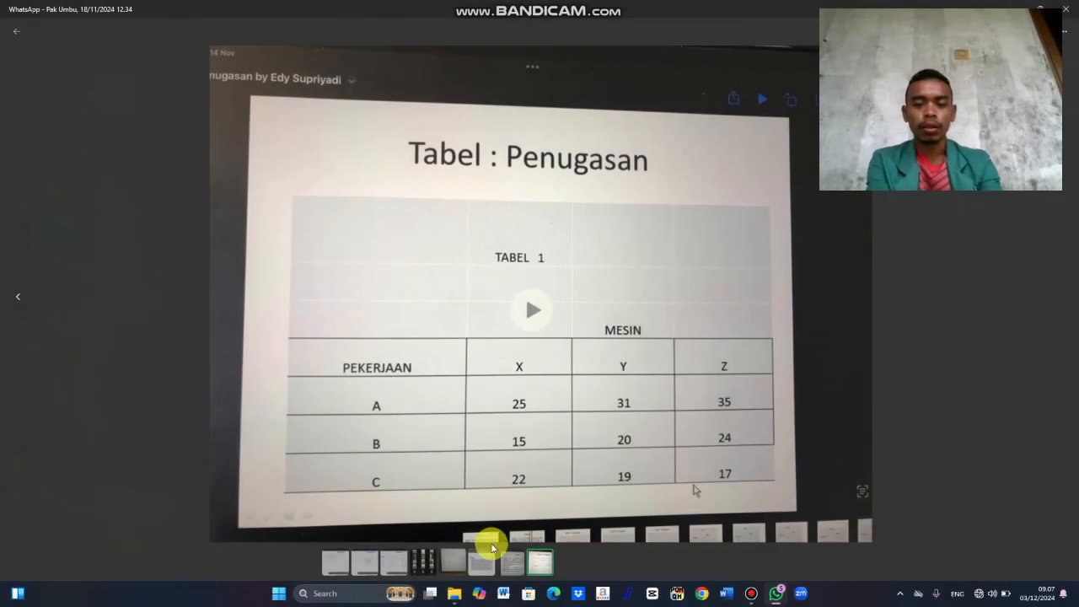
# Step: Show the photo of the machine-shop case text and switch to a fresh QM for Windows session without the start instructions
pyautogui.click(505, 565)
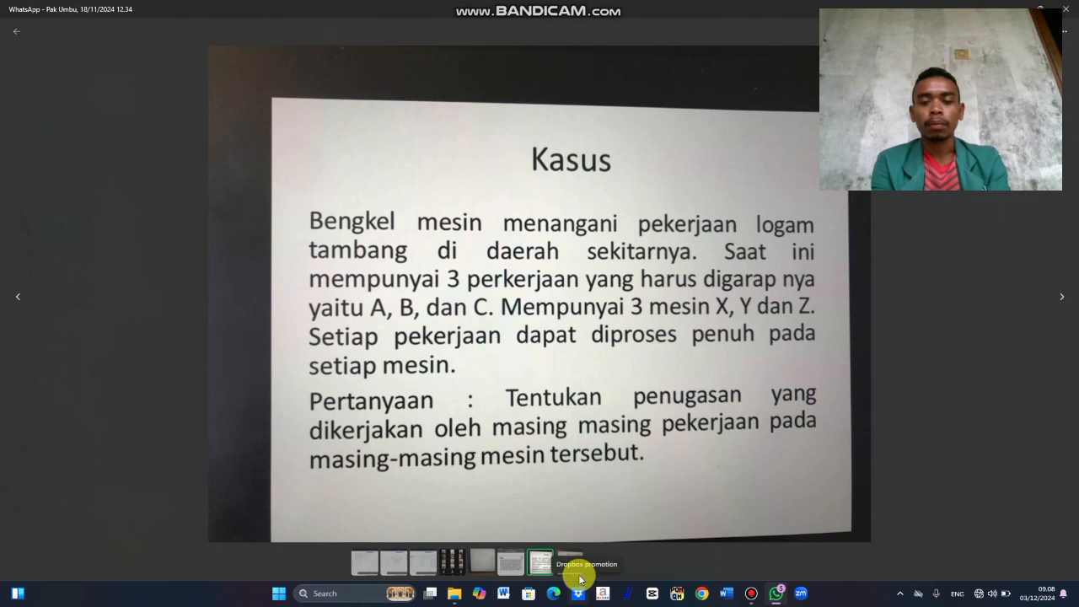
pyautogui.click(675, 596)
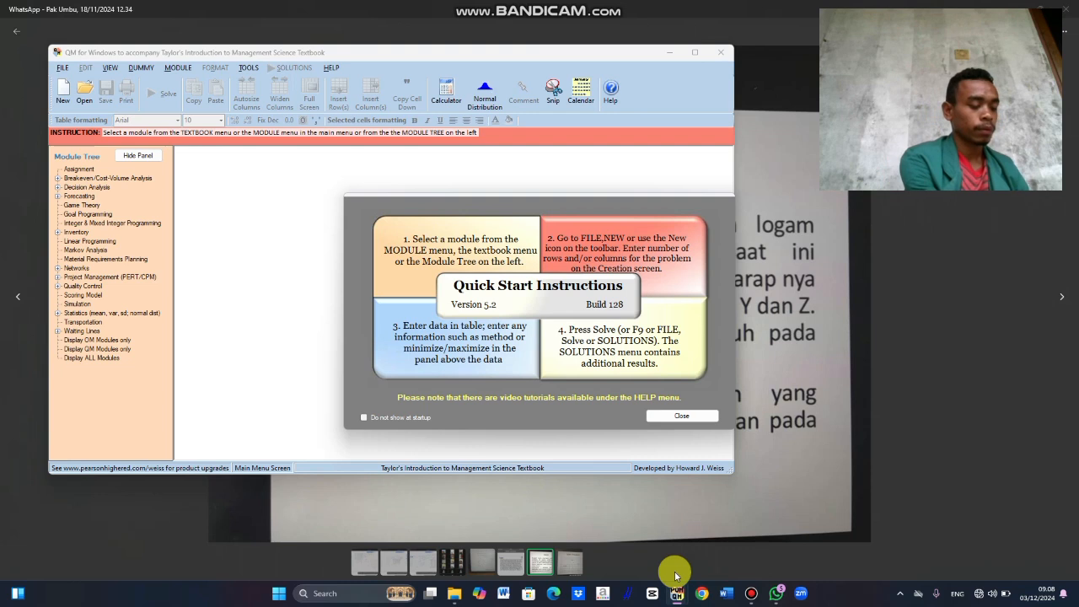
pyautogui.click(675, 583)
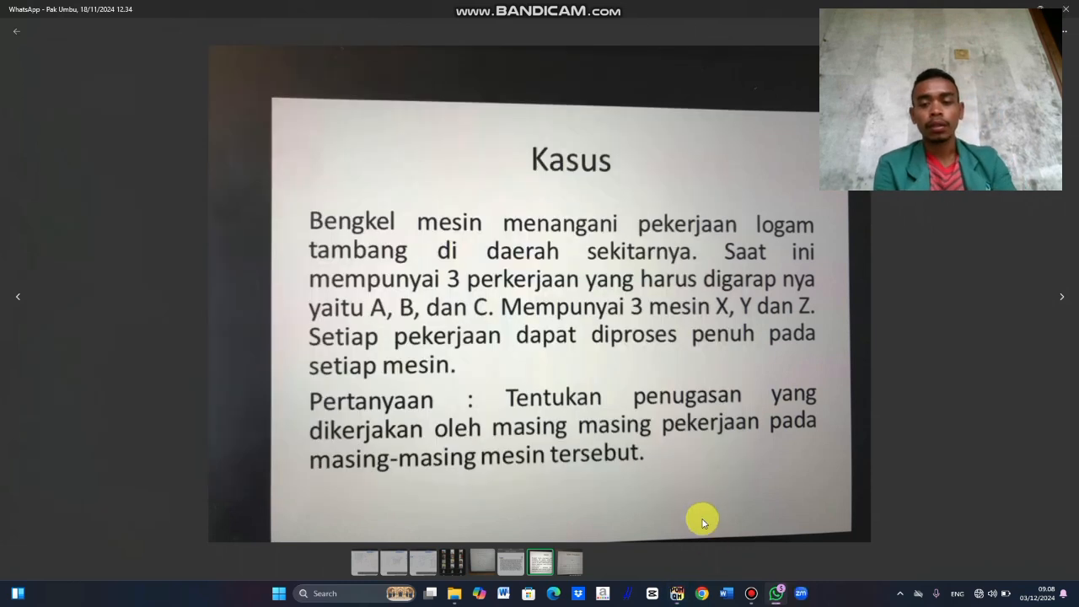
pyautogui.moveTo(677, 592)
pyautogui.click(673, 570)
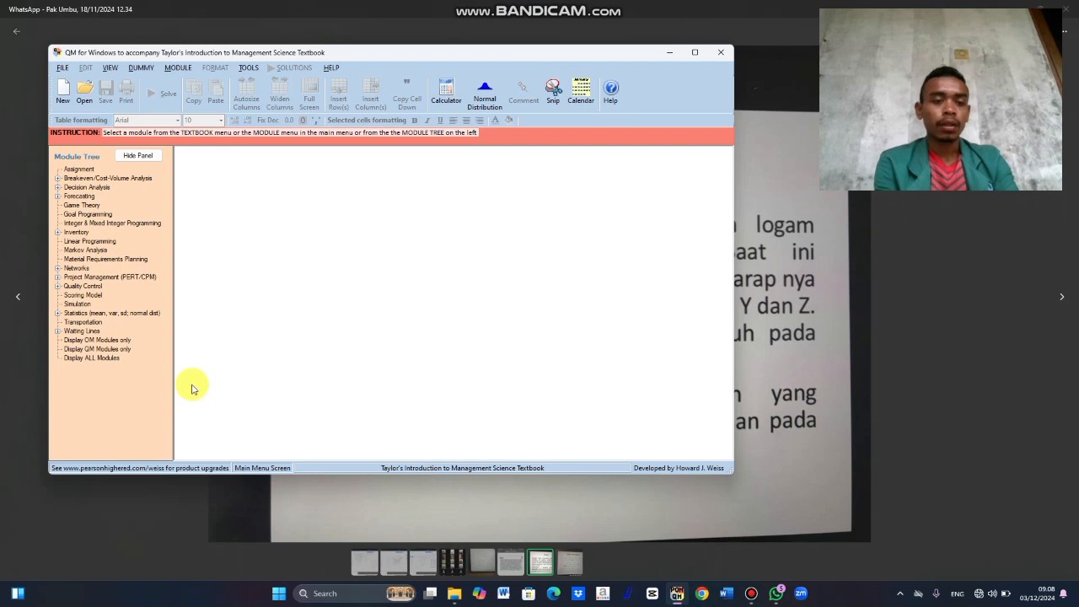
# Step: Create a minimizing Transportation data set with 3 sources named A, B, C and 3 destinations
pyautogui.click(89, 322)
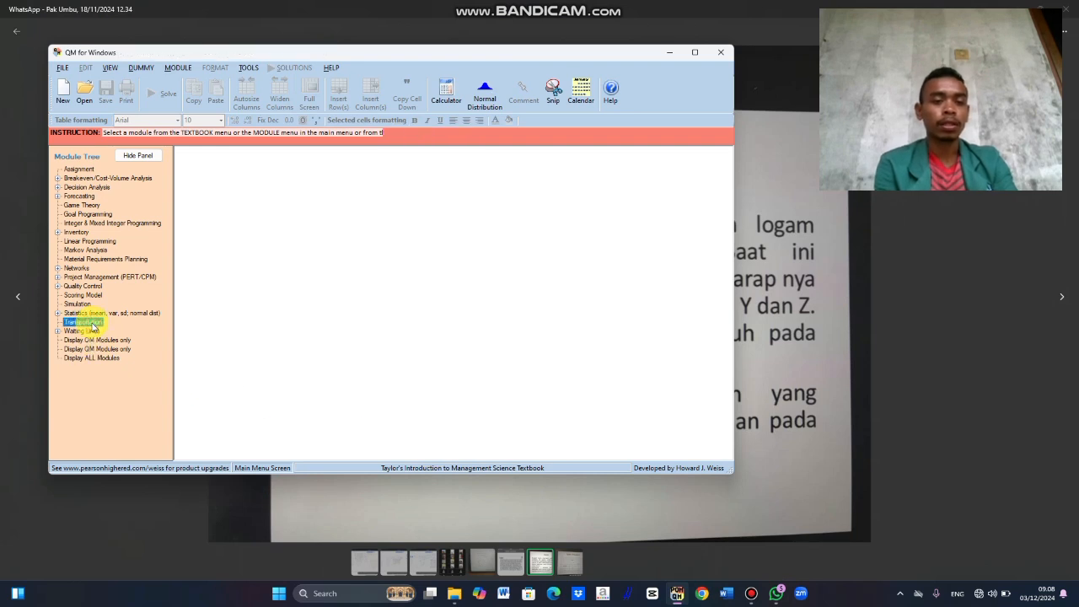
pyautogui.click(359, 220)
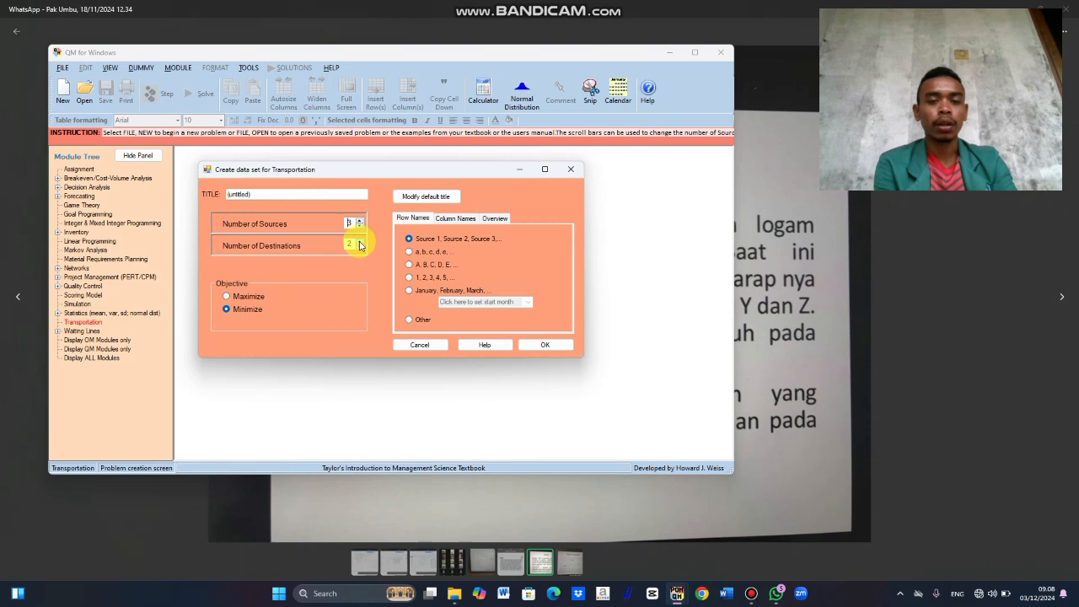
pyautogui.click(229, 310)
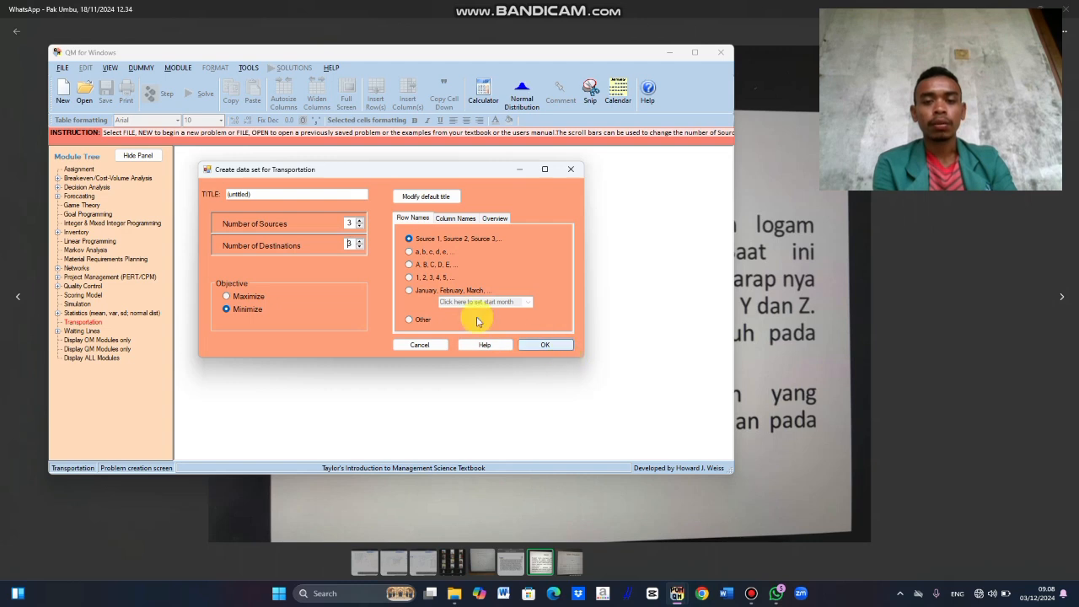
pyautogui.click(410, 266)
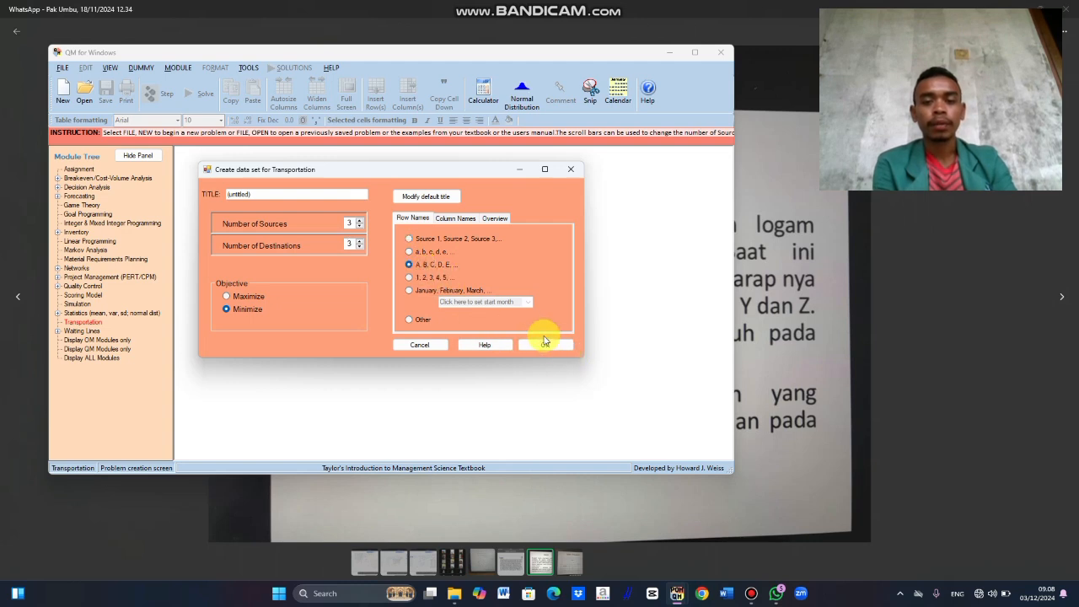
pyautogui.click(545, 345)
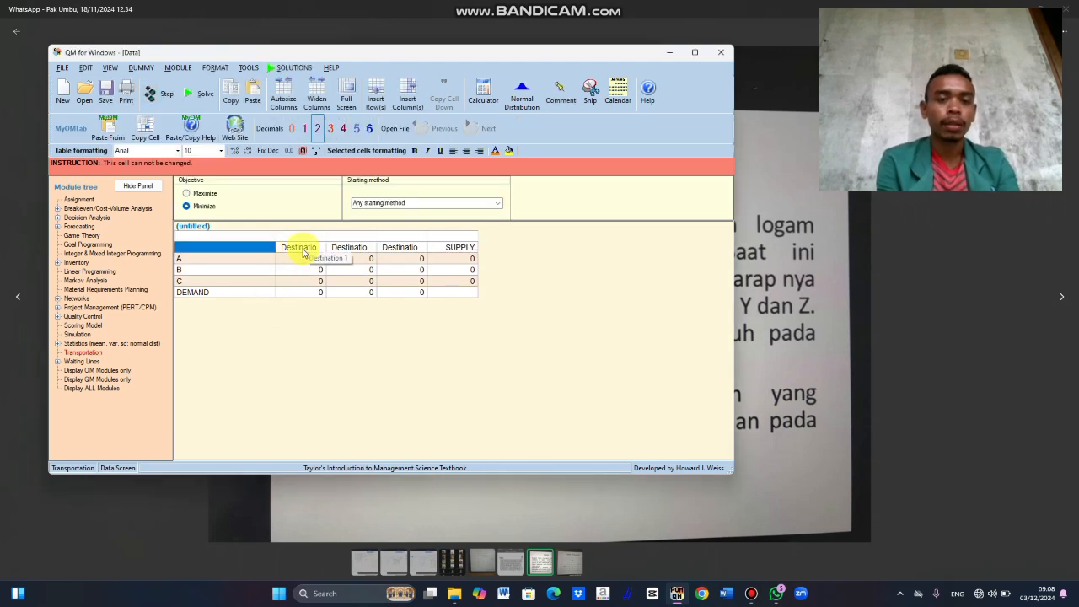
# Step: Name the three destination columns X, Y and Z in order
pyautogui.click(303, 252)
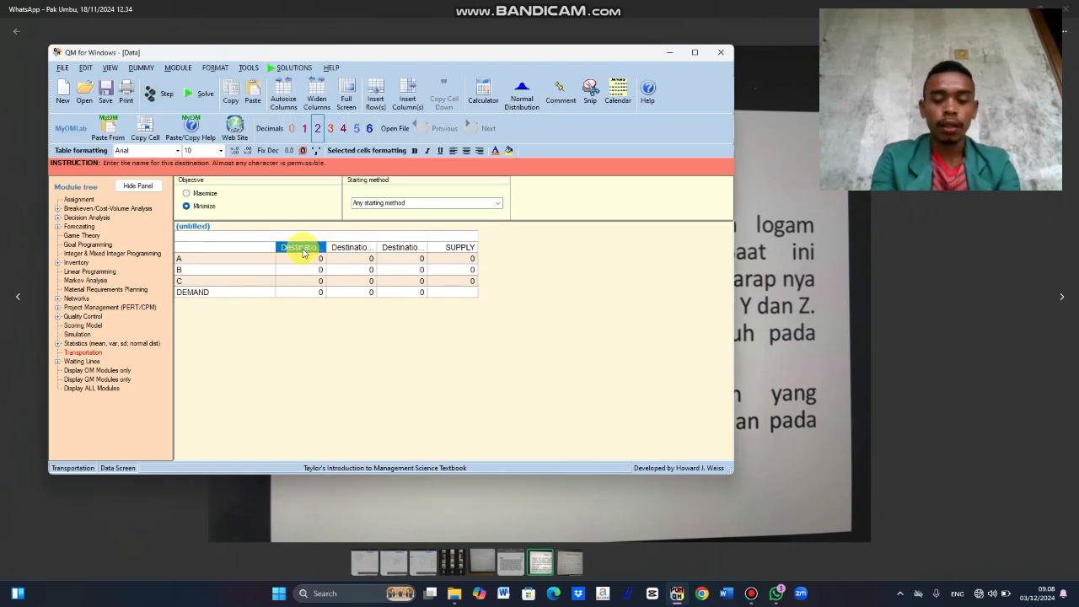
pyautogui.write('X')
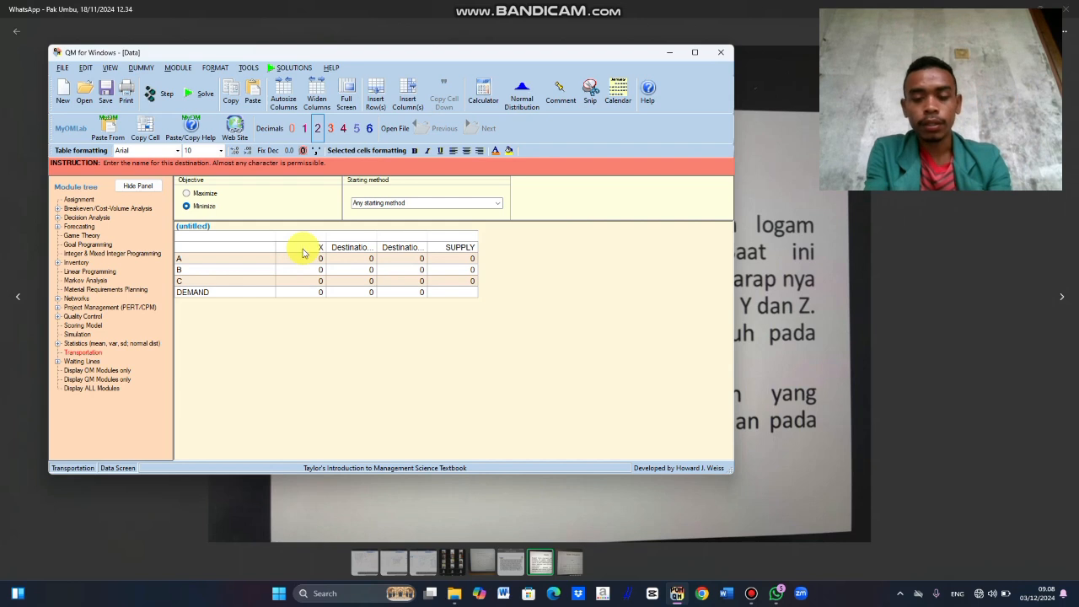
pyautogui.press('Return')
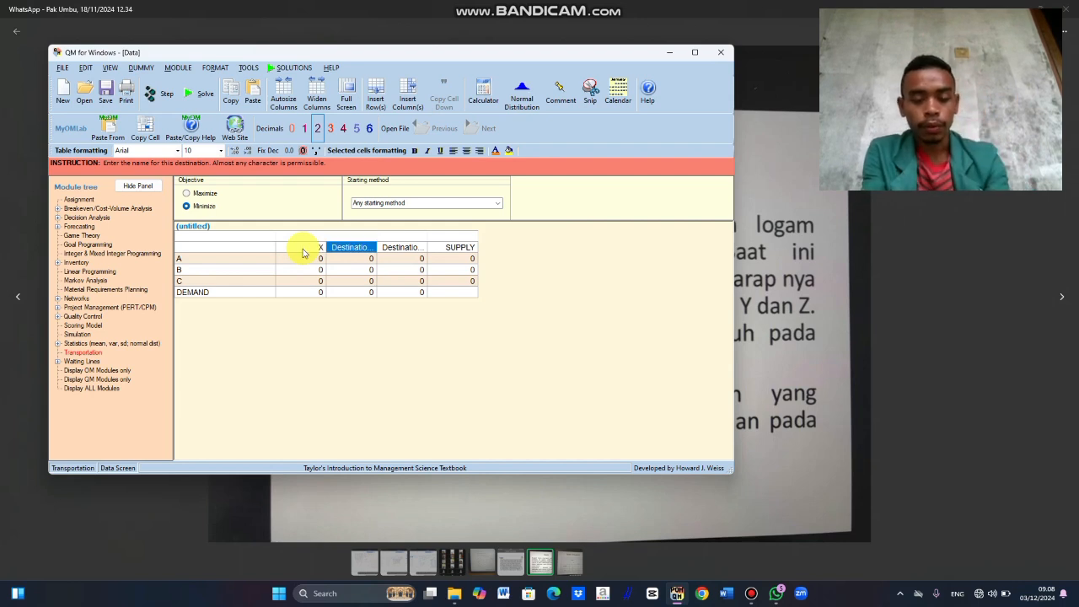
pyautogui.write('Y')
pyautogui.press('Return')
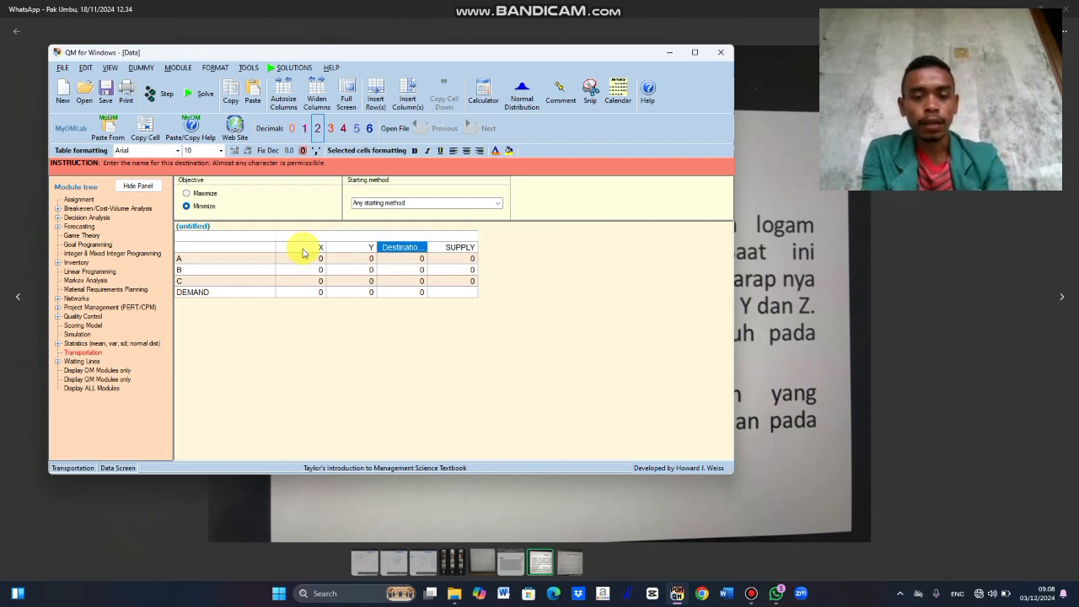
pyautogui.write('Z')
# Step: Enter the costs in column X as 25 for A, 15 for B and 22 for C
pyautogui.click(321, 269)
pyautogui.click(318, 260)
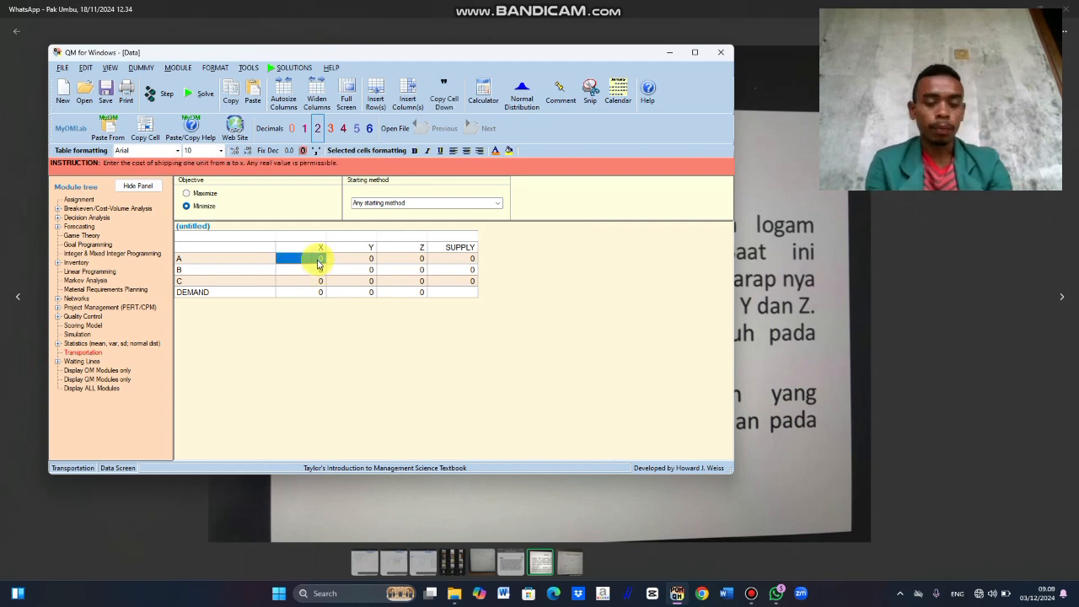
pyautogui.write('25')
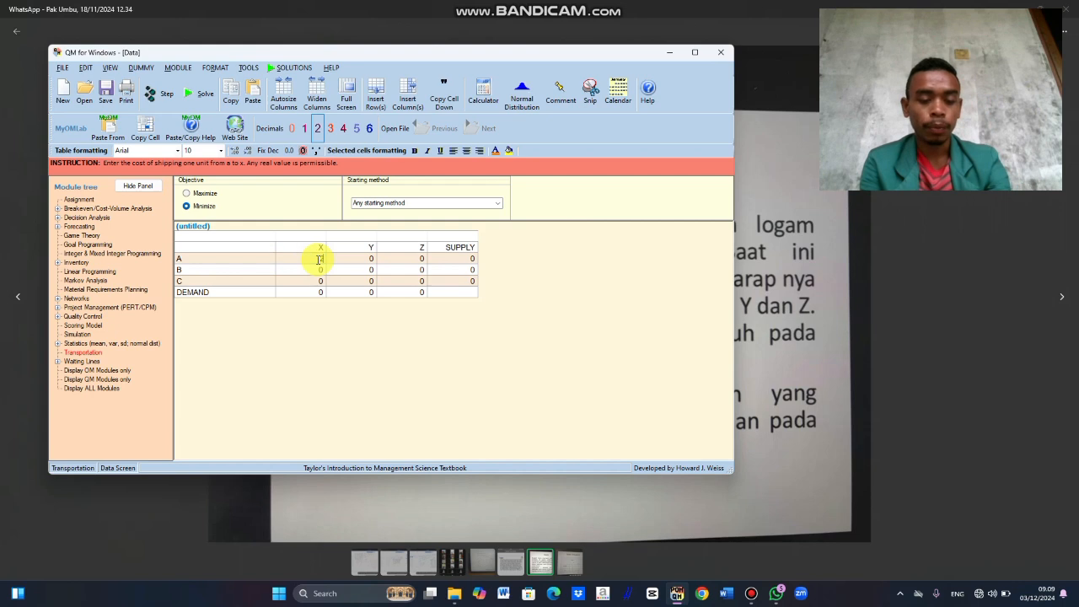
pyautogui.press('Return')
pyautogui.write('15')
pyautogui.press('Return')
pyautogui.write('22')
# Step: Enter the costs in column Y as 31 for A, 20 for B and 19 for C
pyautogui.click(361, 259)
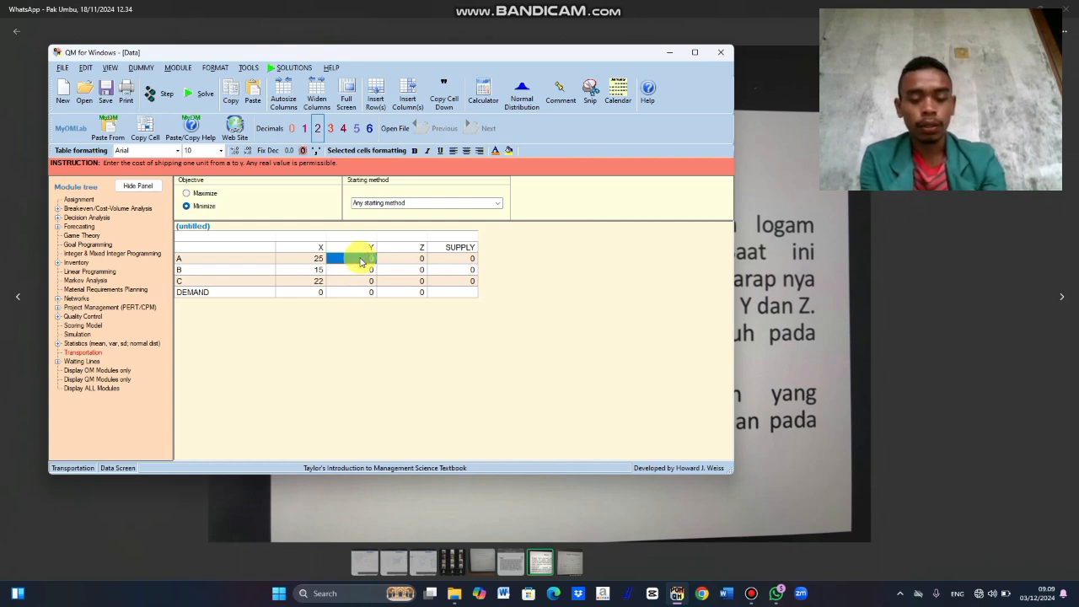
pyautogui.write('31')
pyautogui.press('Return')
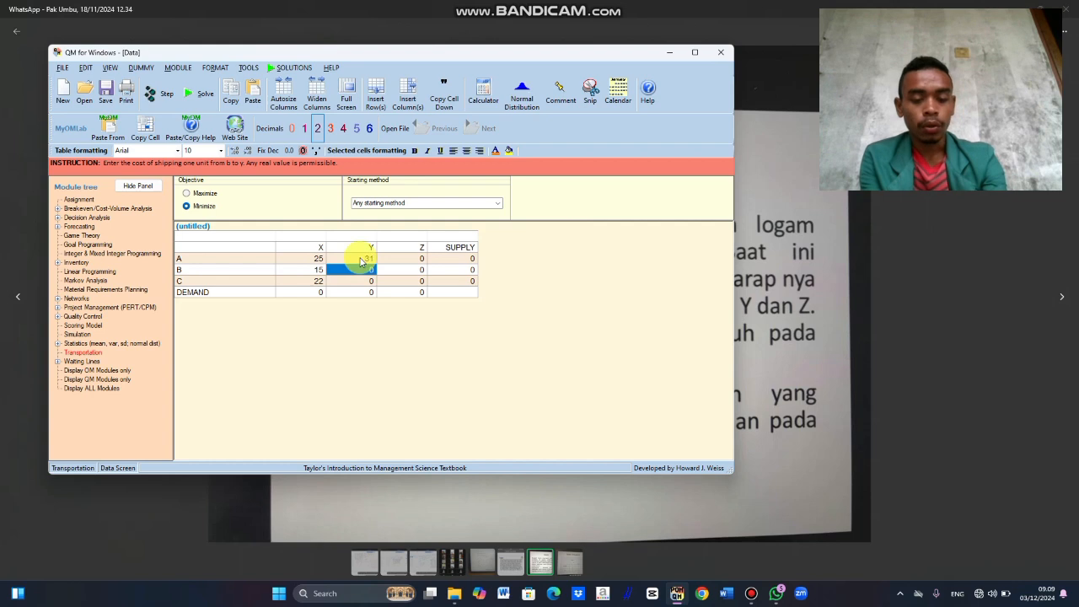
pyautogui.press('Return')
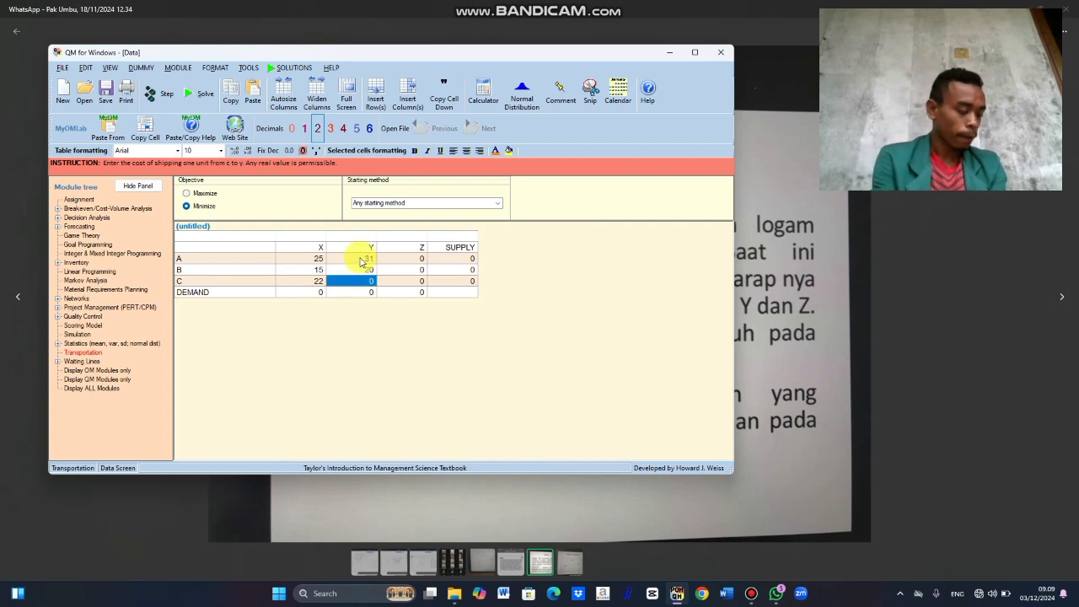
pyautogui.write('19')
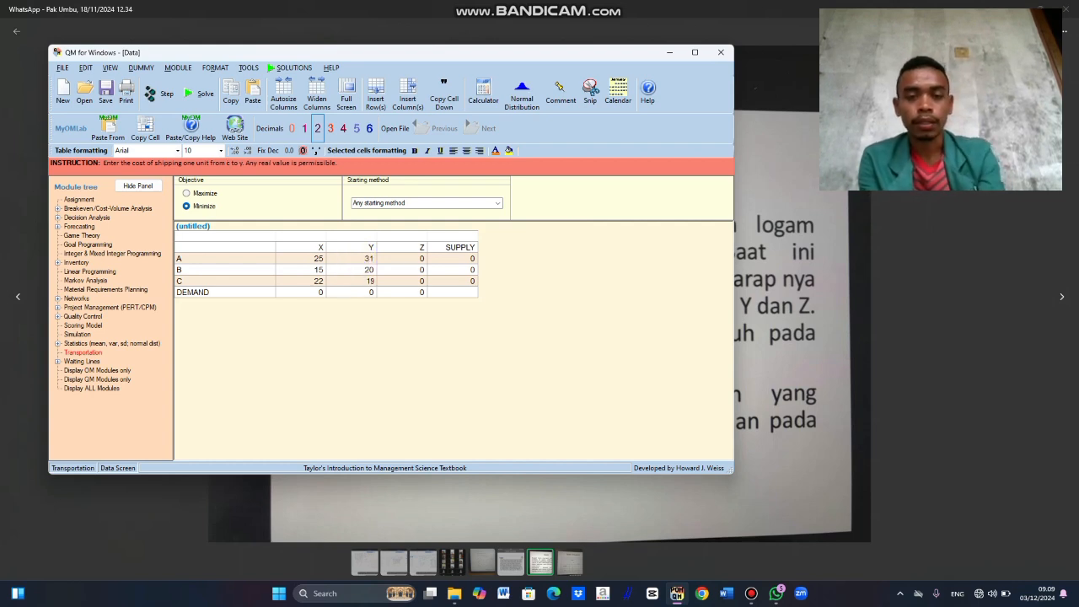
# Step: Enter the costs in column Z as 35 for A, 24 for B and 17 for C
pyautogui.click(413, 262)
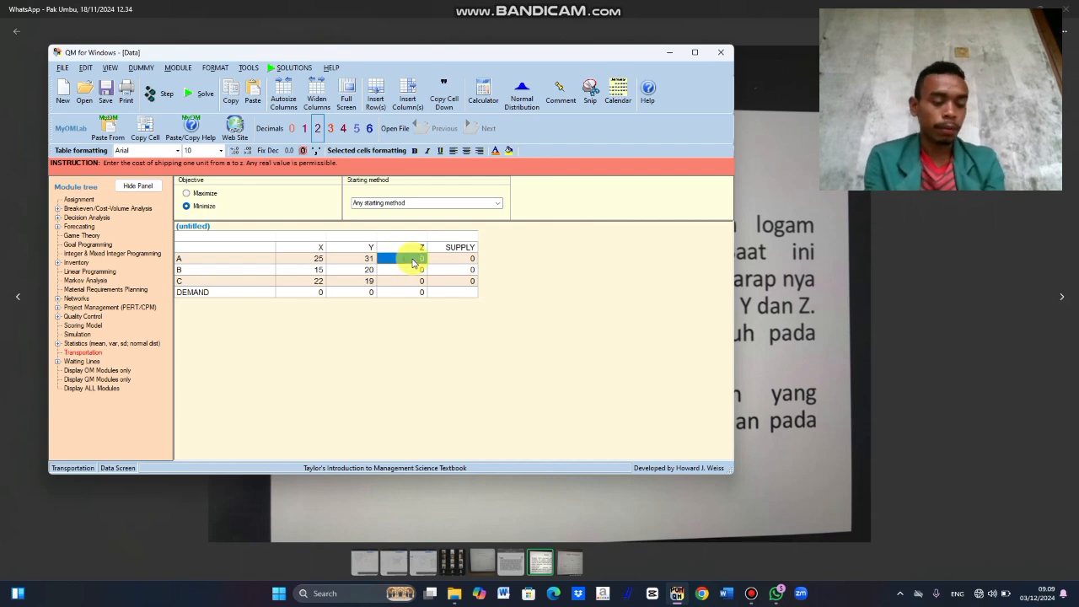
pyautogui.write('35')
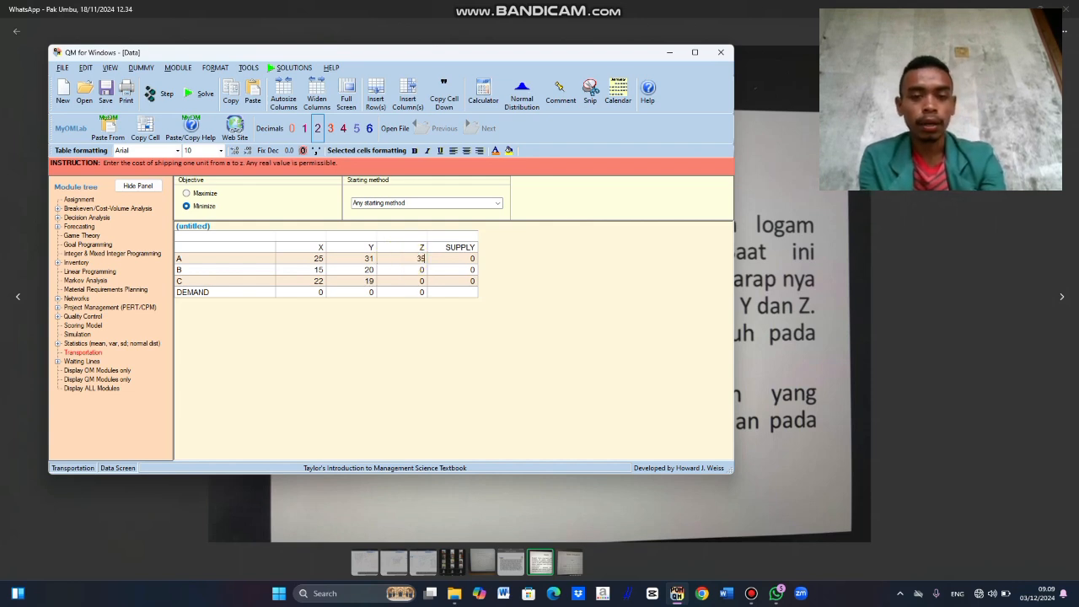
pyautogui.press('Return')
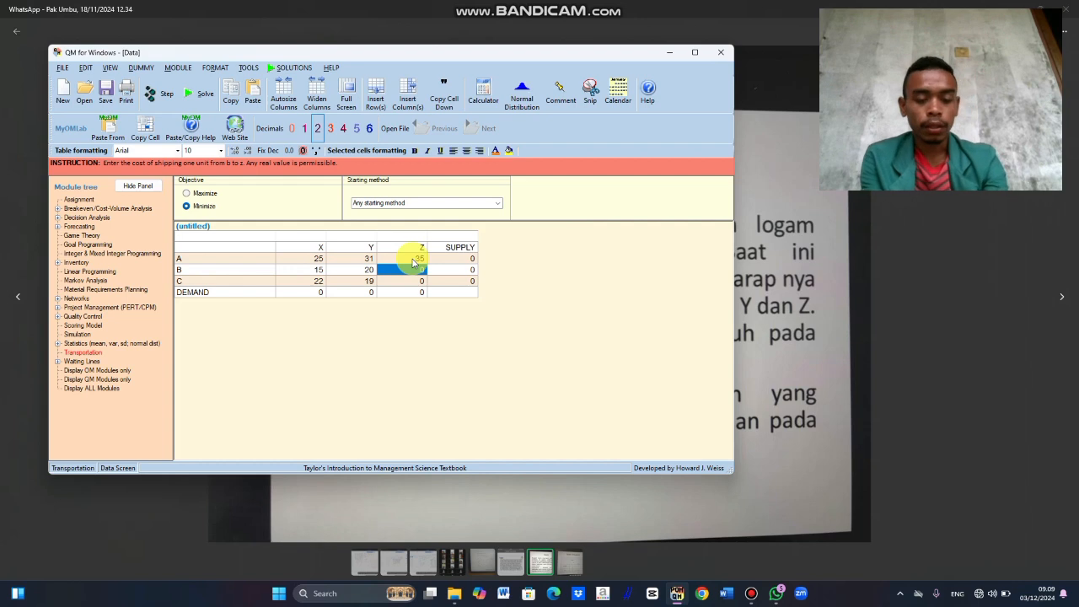
pyautogui.write('24')
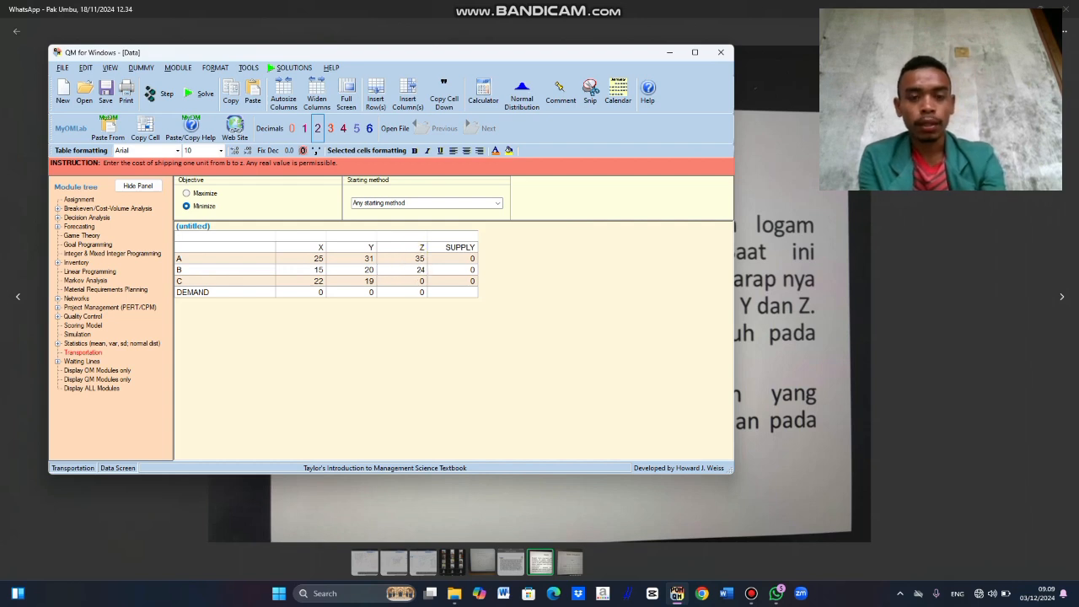
pyautogui.press('Return')
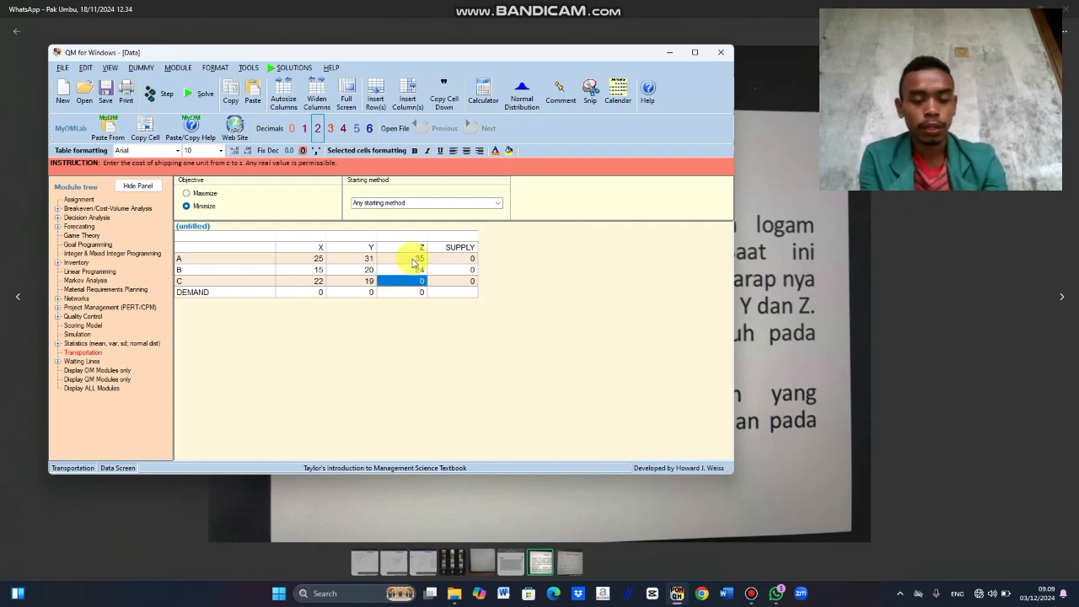
pyautogui.write('17')
pyautogui.press('Return')
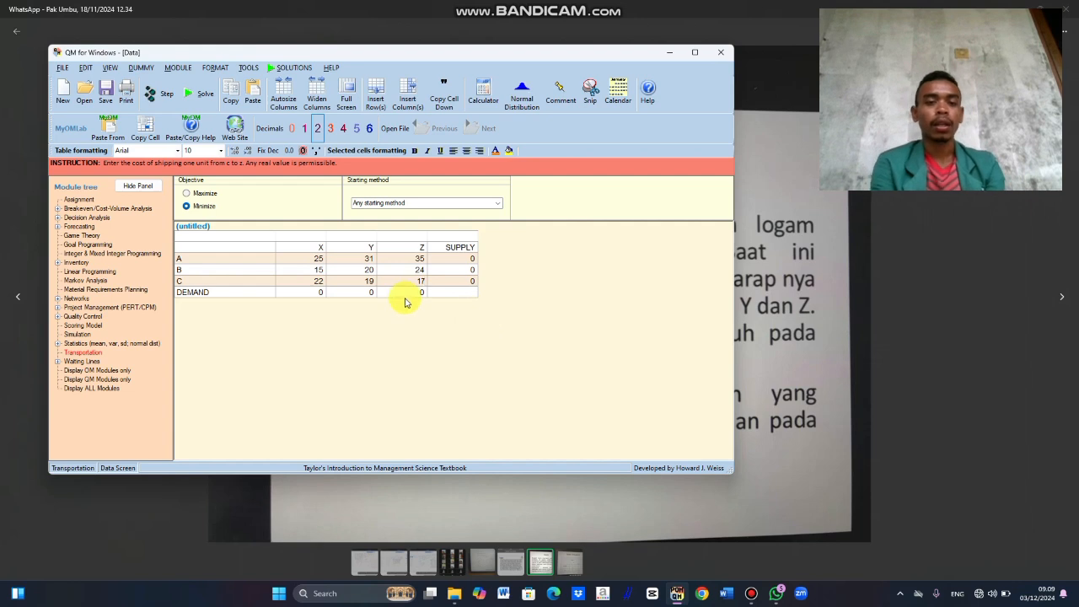
# Step: Solve the transportation problem and display the Shipments with costs and Shipping list results
pyautogui.click(194, 91)
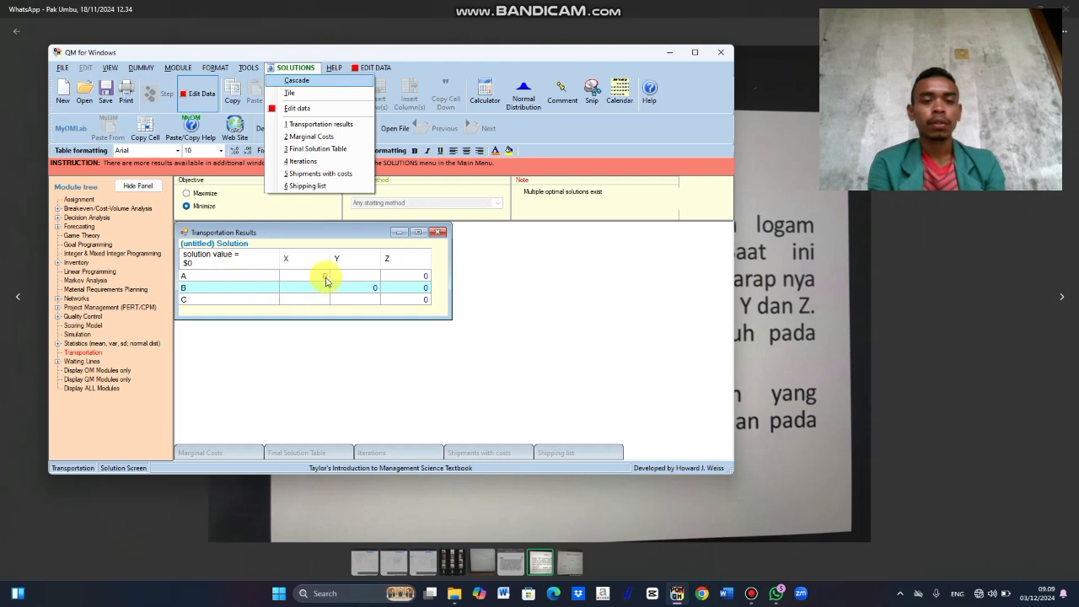
pyautogui.click(304, 186)
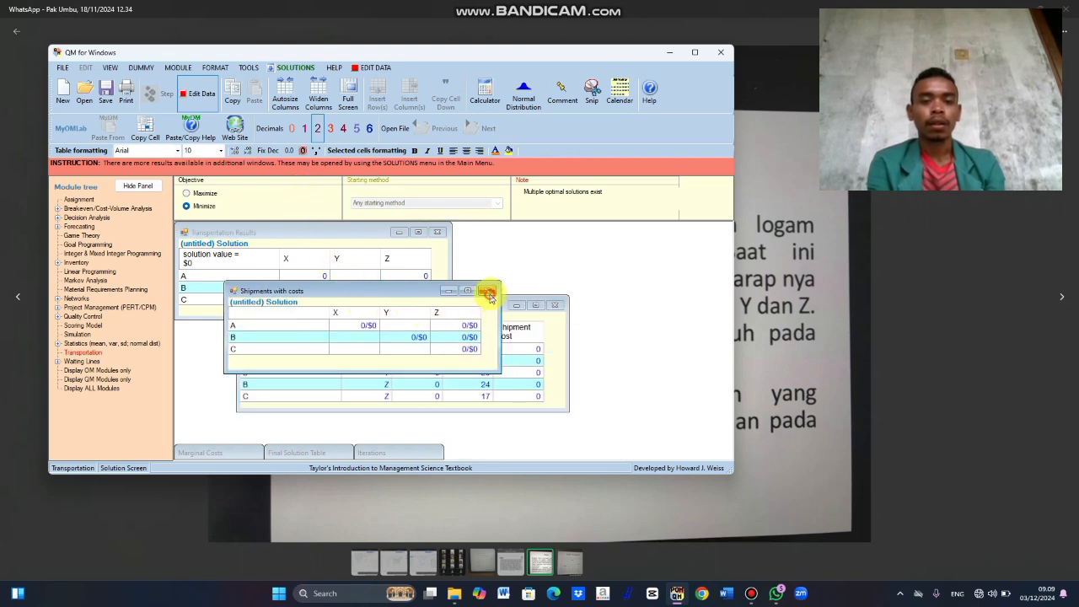
# Step: Close the Shipments with costs and Shipping list results, and exit the program
pyautogui.click(488, 291)
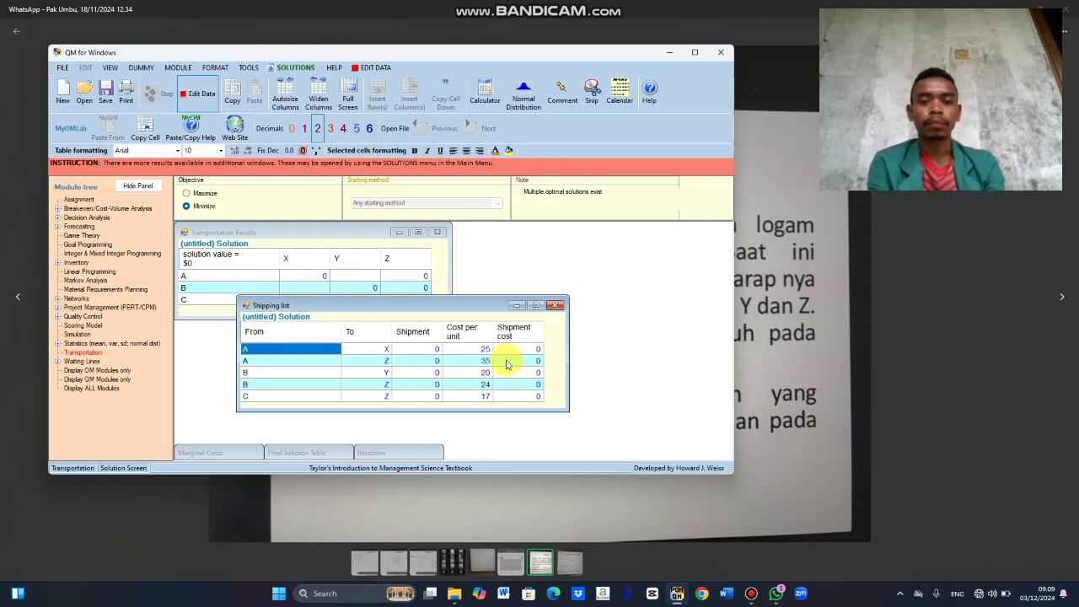
pyautogui.click(555, 307)
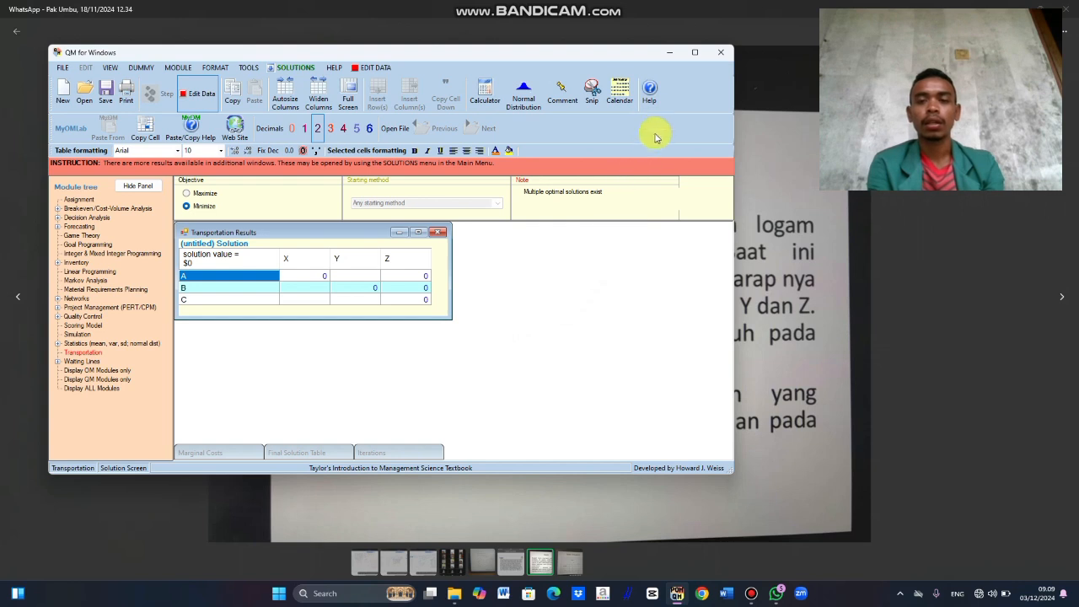
pyautogui.click(722, 56)
pyautogui.click(552, 334)
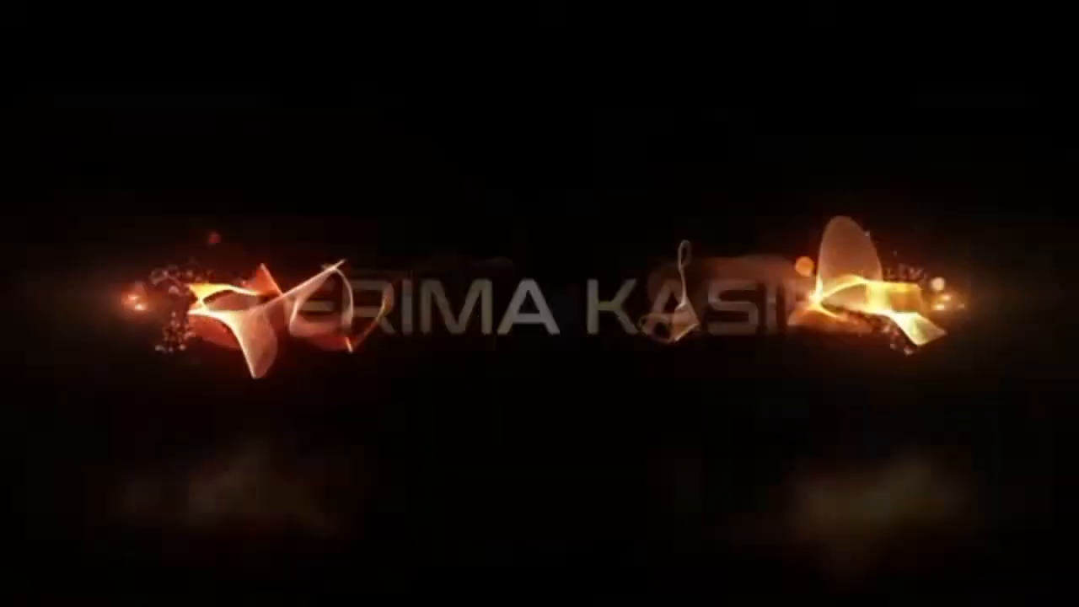